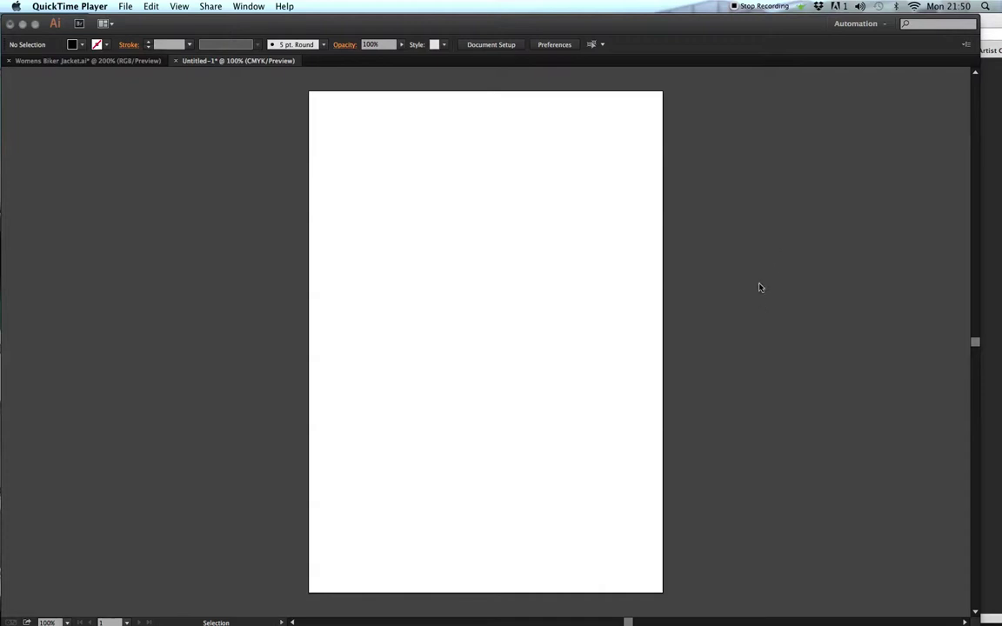
# - Drag the painting screenshot from the Desktop in Finder onto the Illustrator artboard
pyautogui.moveTo(336, 603)
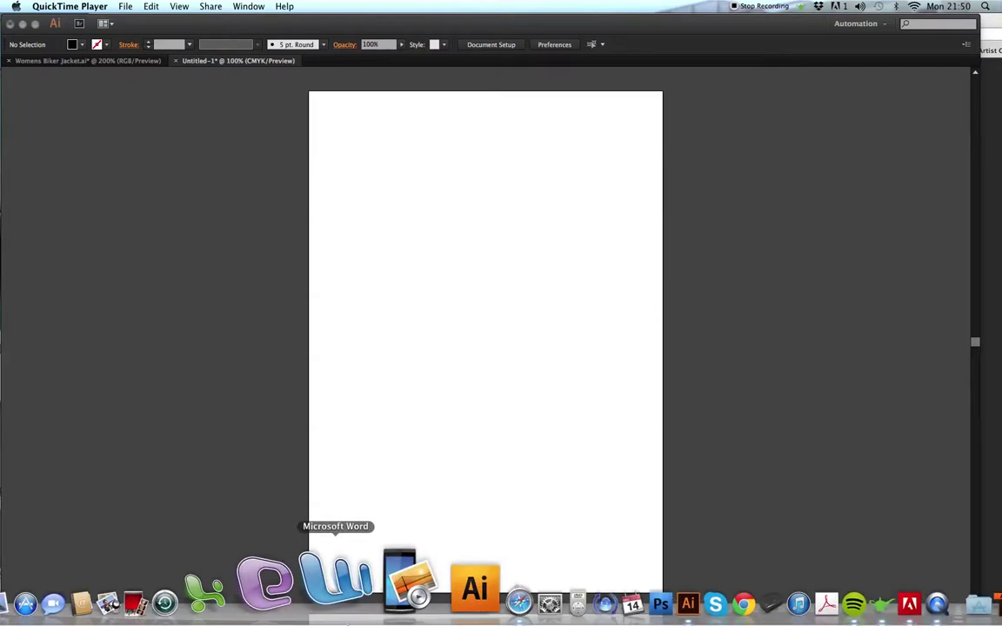
pyautogui.click(39, 595)
pyautogui.moveTo(509, 399); pyautogui.dragTo(473, 295)
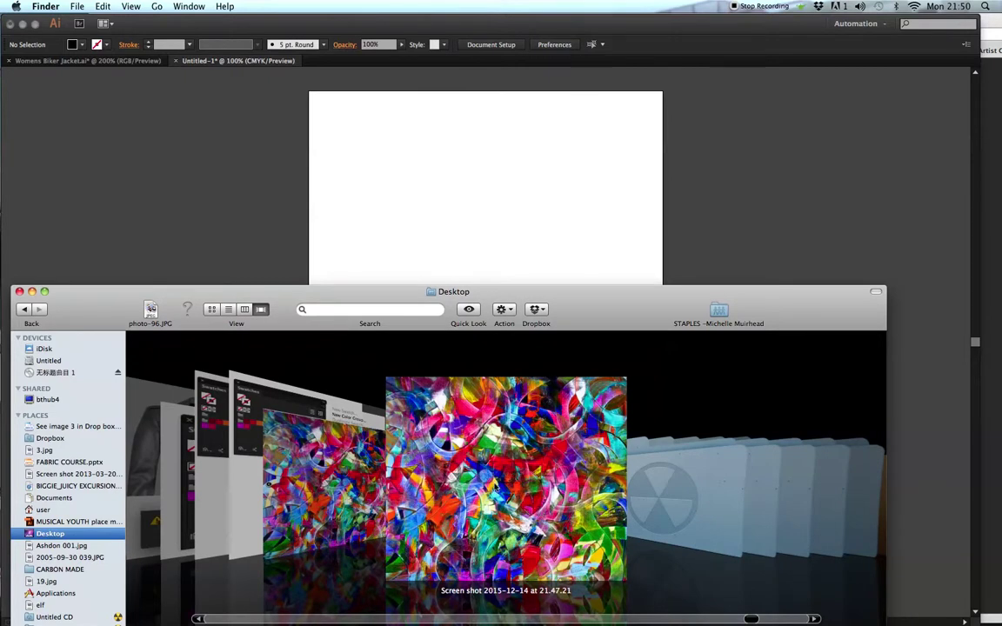
pyautogui.moveTo(445, 434); pyautogui.dragTo(503, 215)
pyautogui.moveTo(339, 329); pyautogui.dragTo(369, 350)
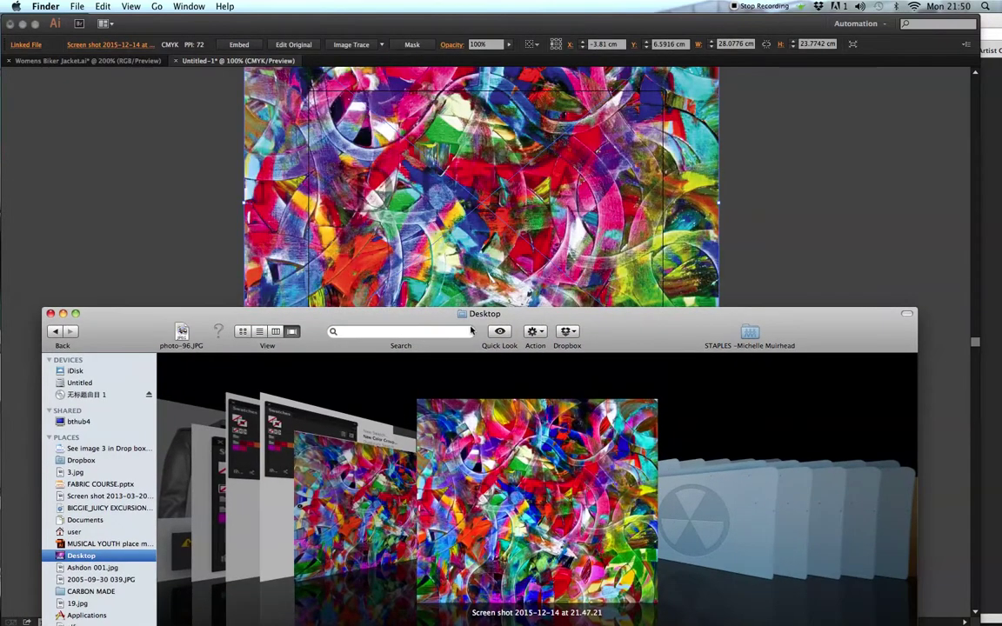
# - Move the placed painting lower and scale it proportionally to about 18.57 × 15.72 cm
pyautogui.click(51, 313)
pyautogui.click(470, 323)
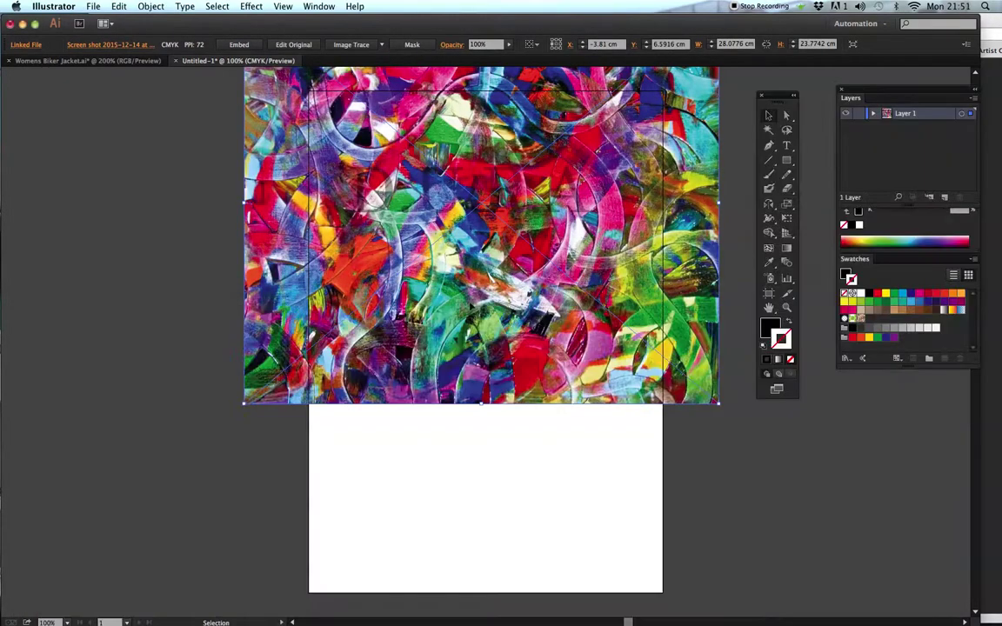
pyautogui.moveTo(470, 323); pyautogui.dragTo(470, 386)
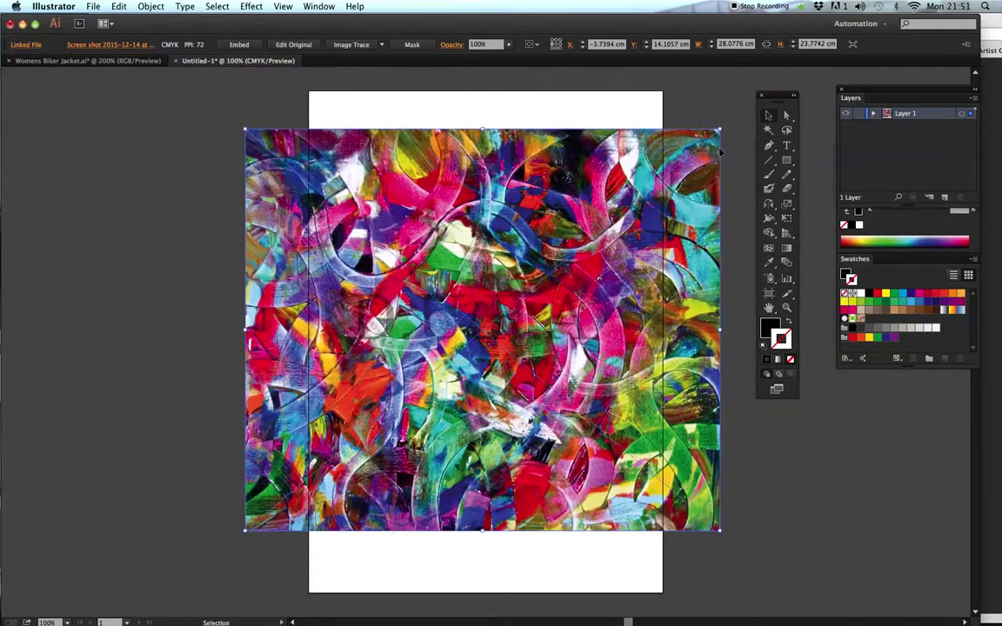
pyautogui.press('super+h')
pyautogui.moveTo(246, 530); pyautogui.dragTo(325, 462)
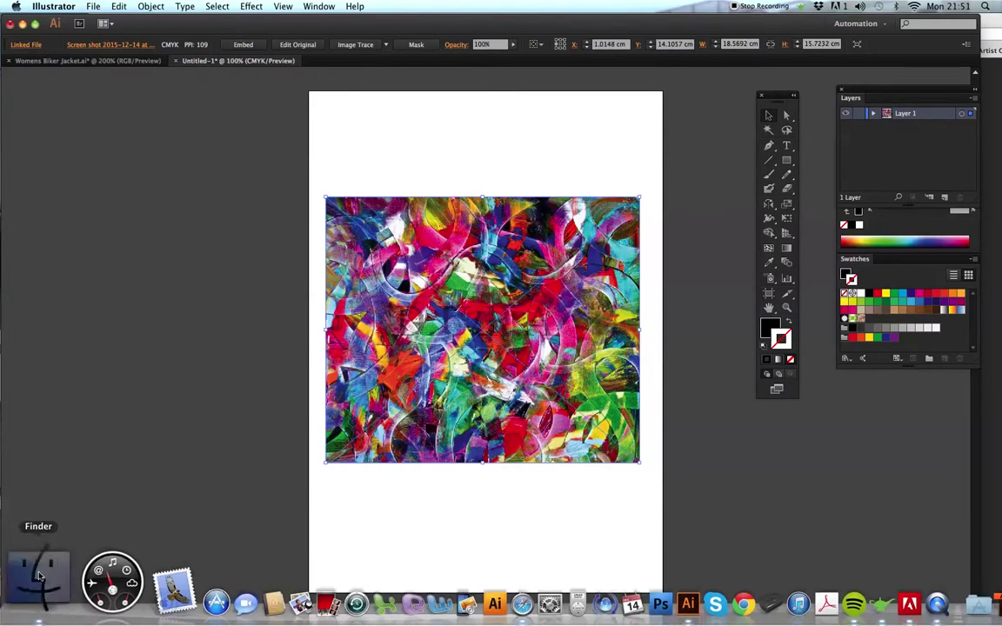
pyautogui.click(39, 578)
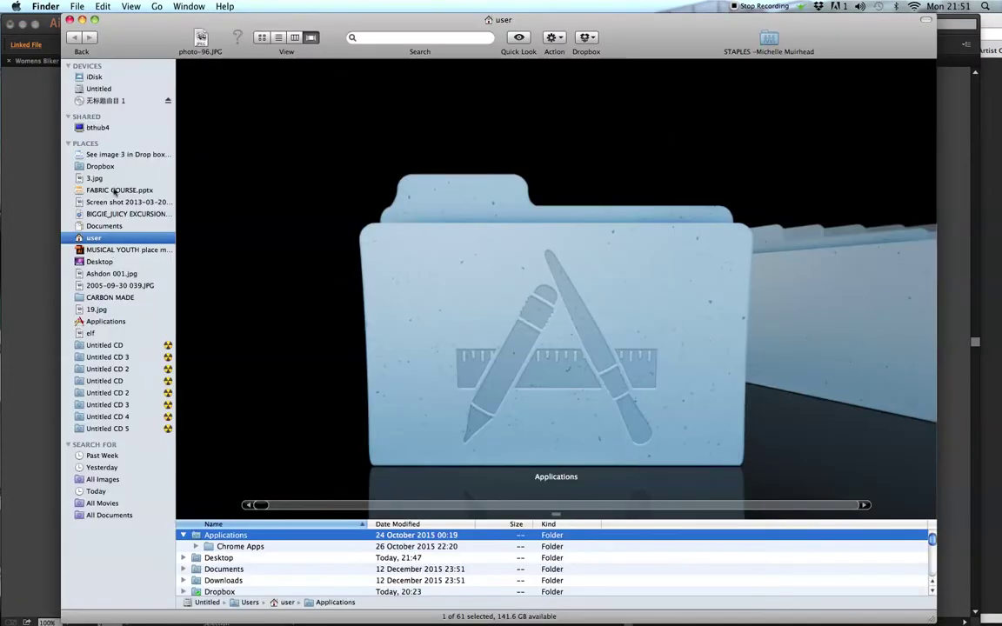
pyautogui.click(42, 177)
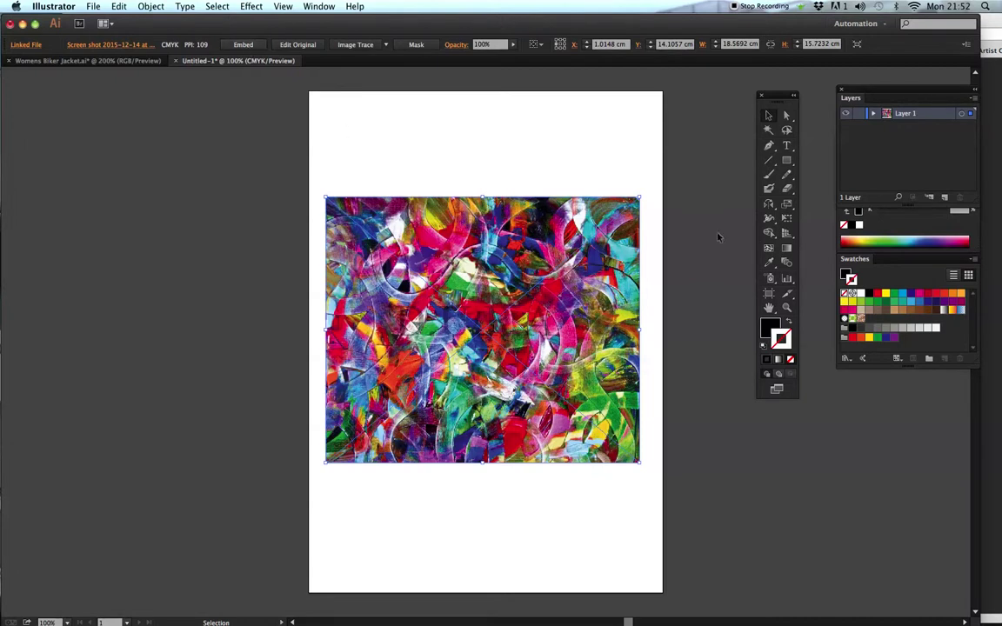
# - Zoom in on the painting and embed the linked screenshot into Untitled-1
pyautogui.press('z')
pyautogui.click(529, 358)
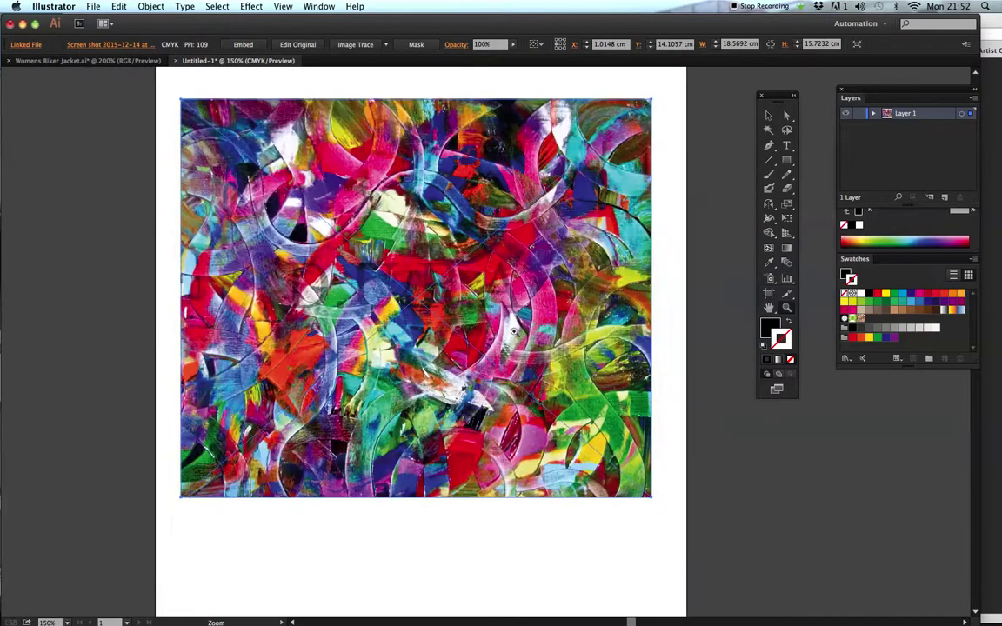
pyautogui.click(243, 48)
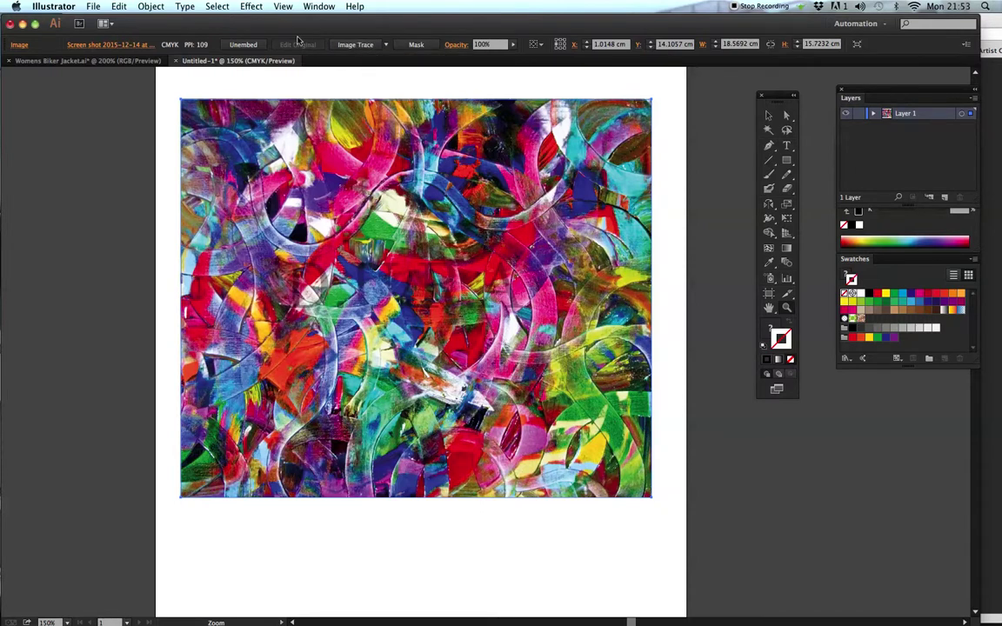
pyautogui.click(160, 5)
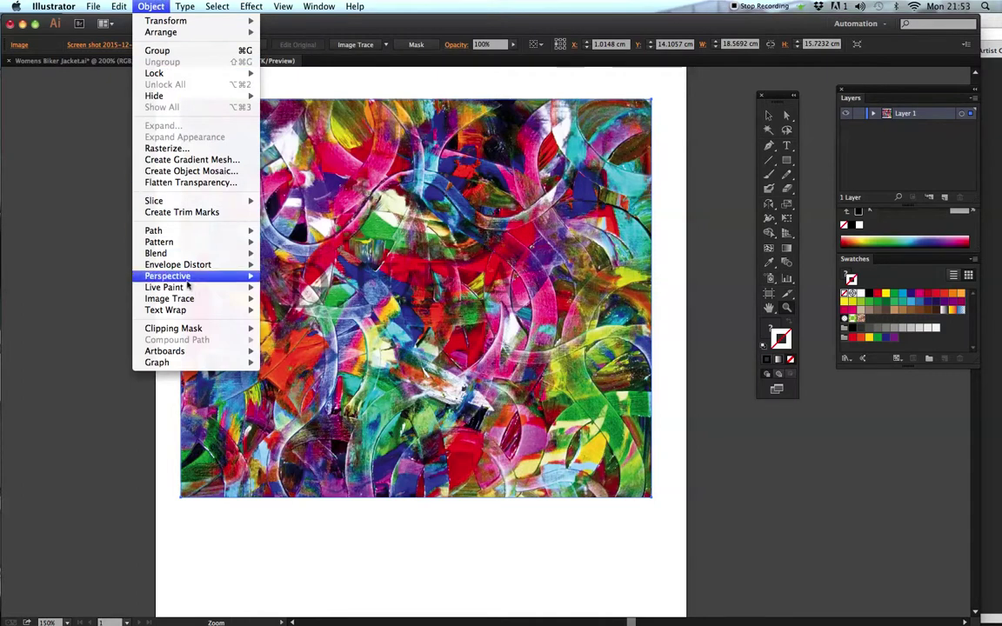
pyautogui.moveTo(192, 299)
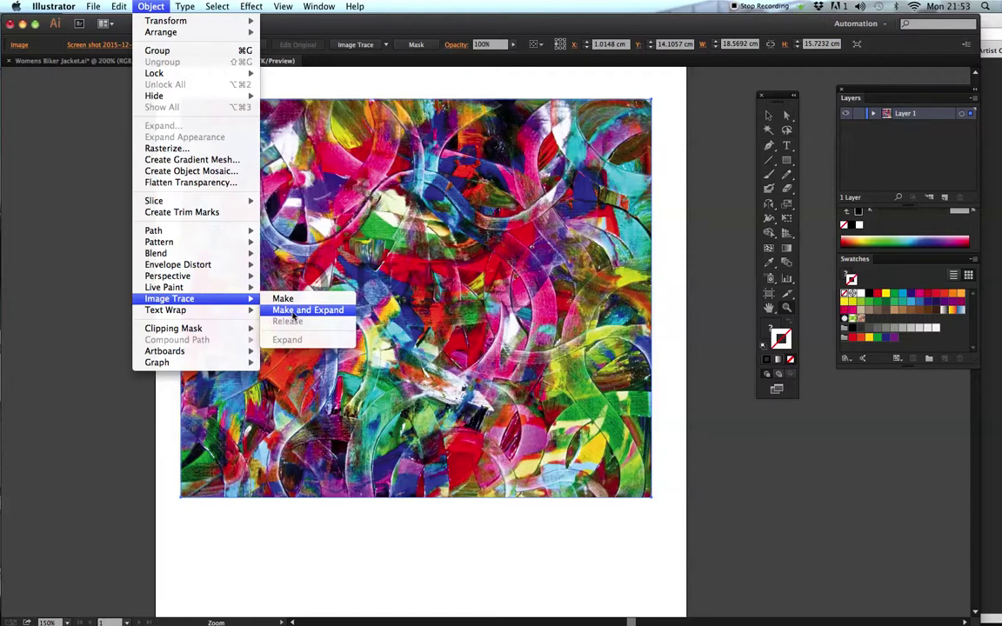
pyautogui.click(633, 205)
pyautogui.click(769, 116)
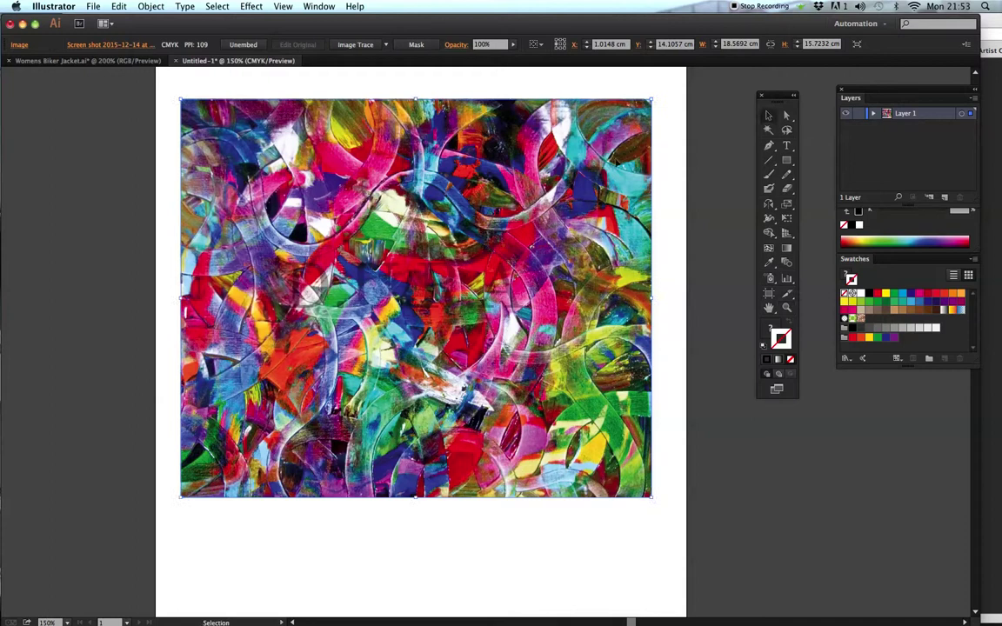
# - Image-trace the painting using the 16 Colors tracing preset
pyautogui.click(387, 45)
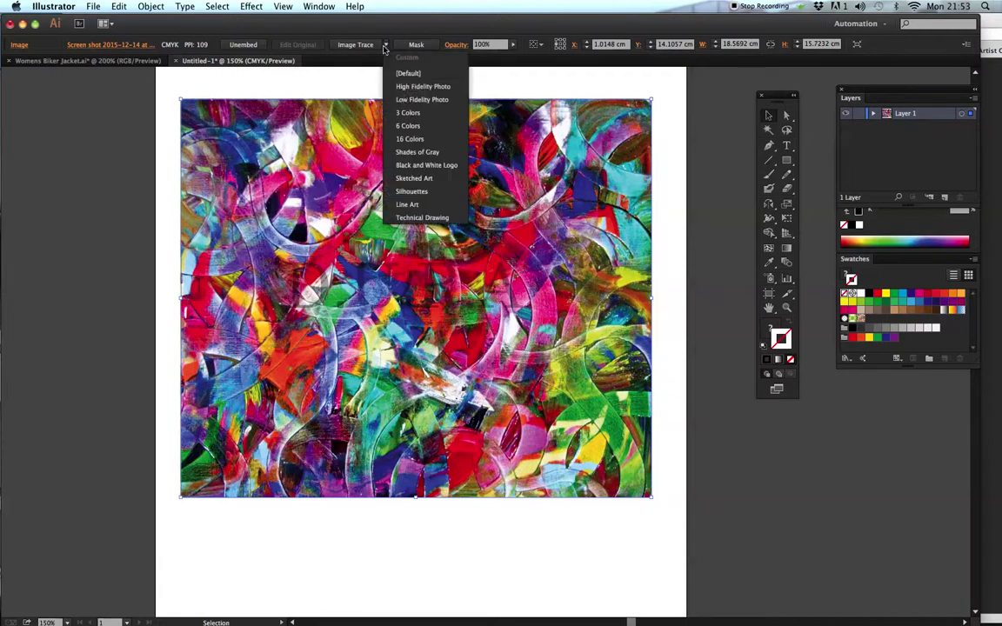
pyautogui.click(411, 139)
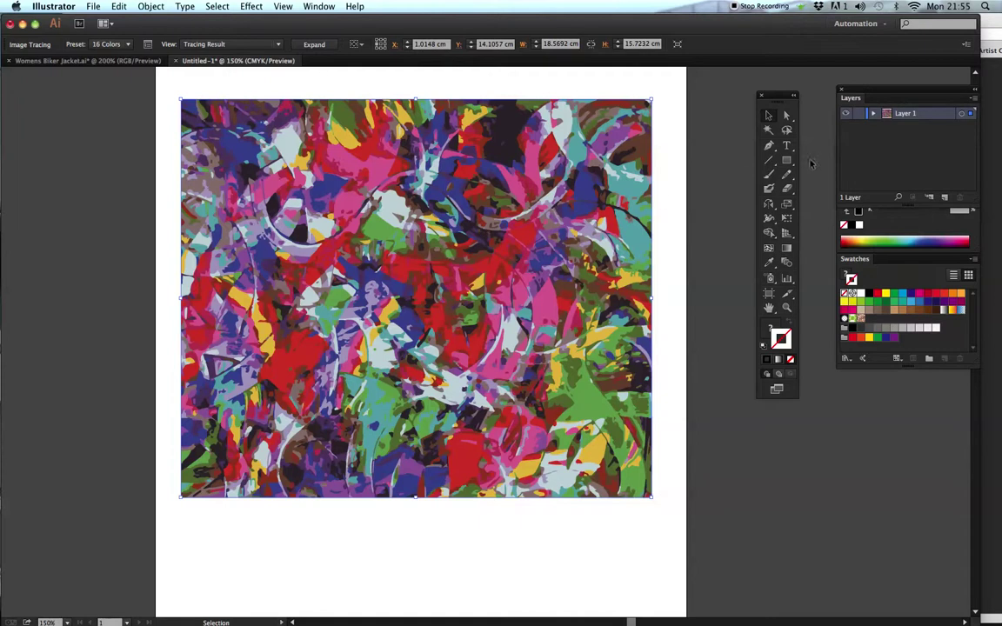
# - Eyedropper olive green, red, purple and other tracing colours, finishing on dark red as fill
pyautogui.press('a')
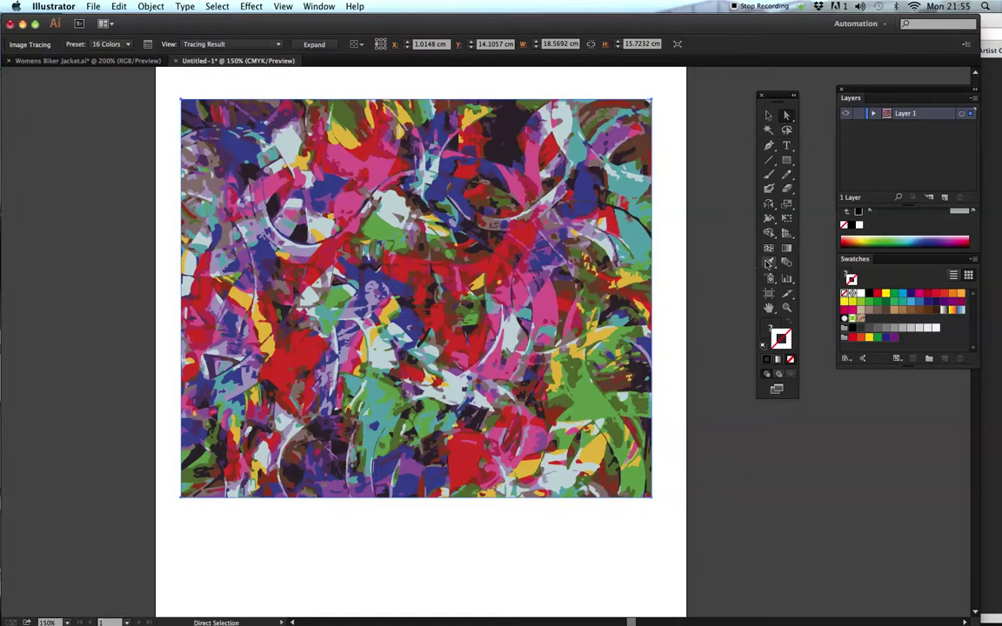
pyautogui.click(768, 263)
pyautogui.click(535, 171)
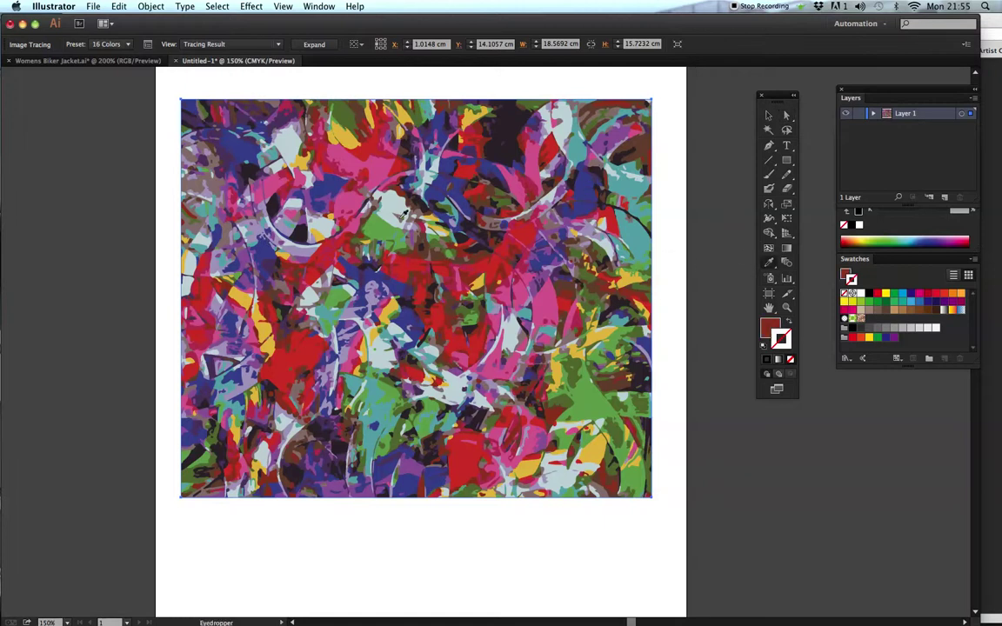
pyautogui.click(445, 229)
pyautogui.click(587, 304)
pyautogui.click(484, 174)
pyautogui.click(578, 209)
pyautogui.click(477, 277)
pyautogui.click(765, 113)
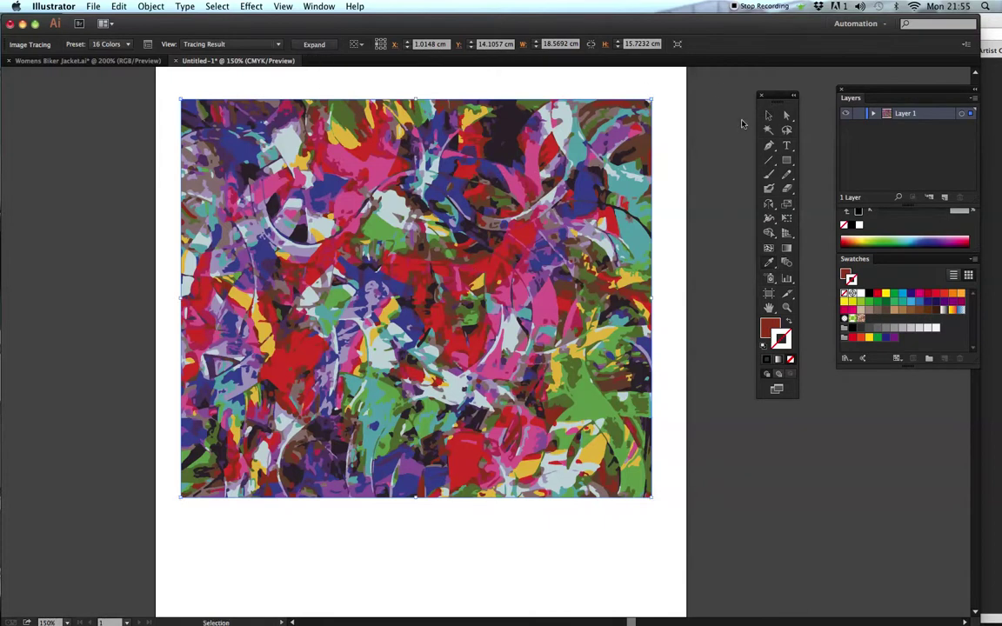
pyautogui.click(315, 45)
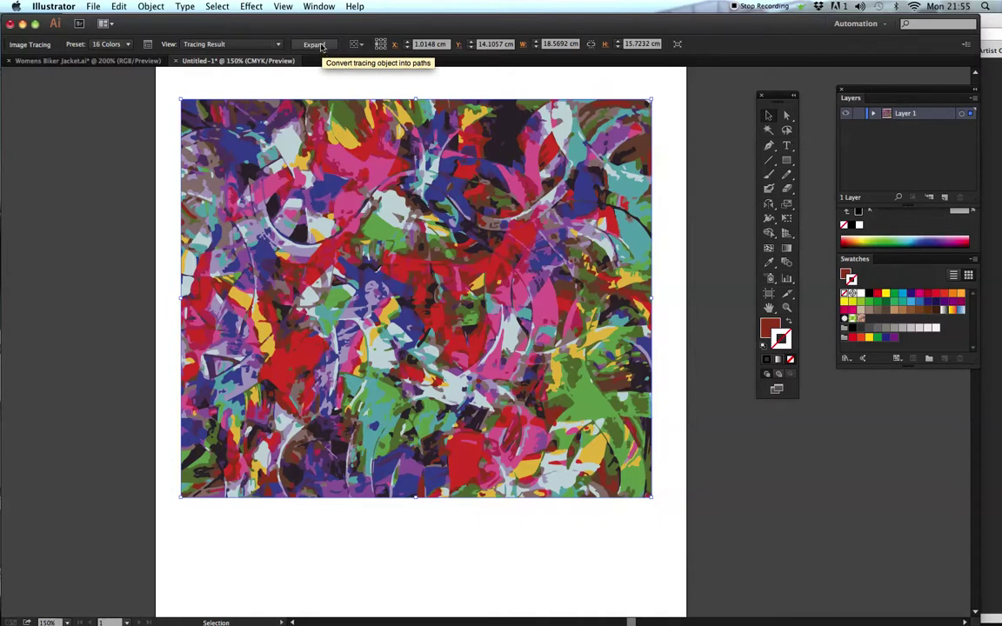
# - Expand the tracing into vector paths, then pick out single purple and blue shapes
pyautogui.click(321, 46)
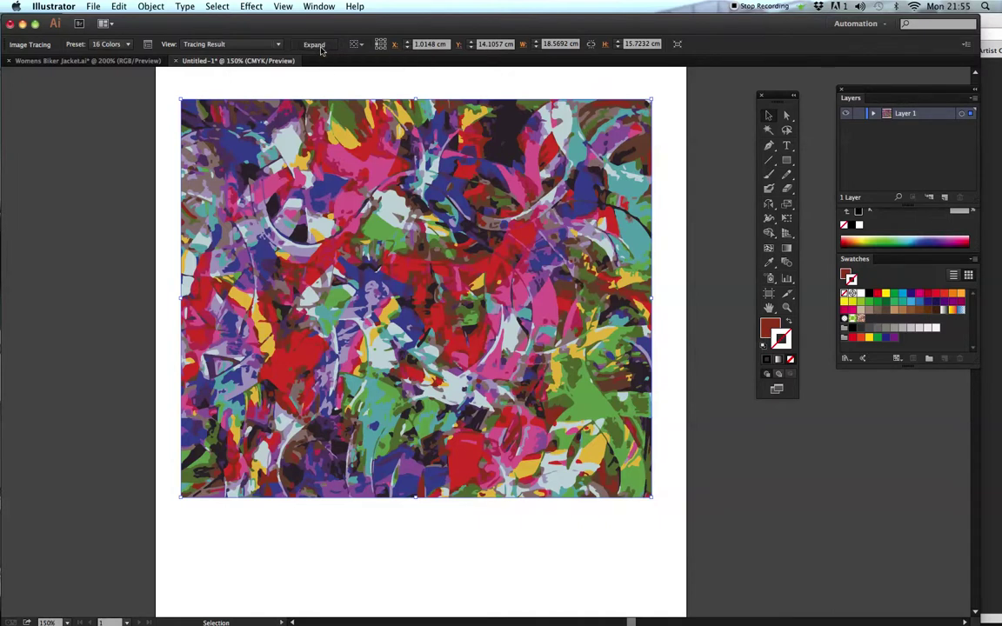
pyautogui.click(665, 123)
pyautogui.click(406, 122)
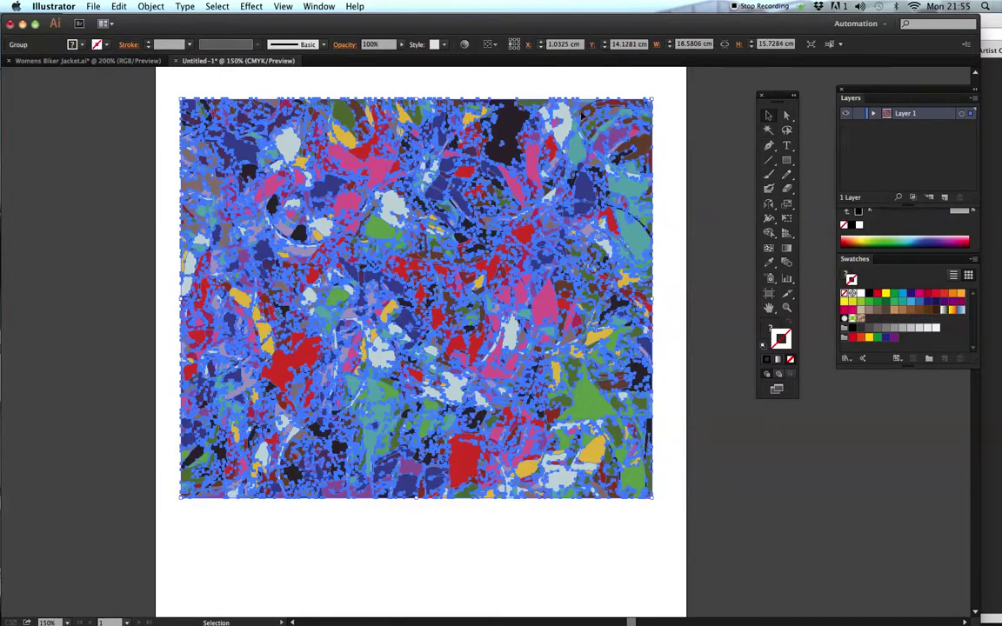
pyautogui.press('a')
pyautogui.click(691, 105)
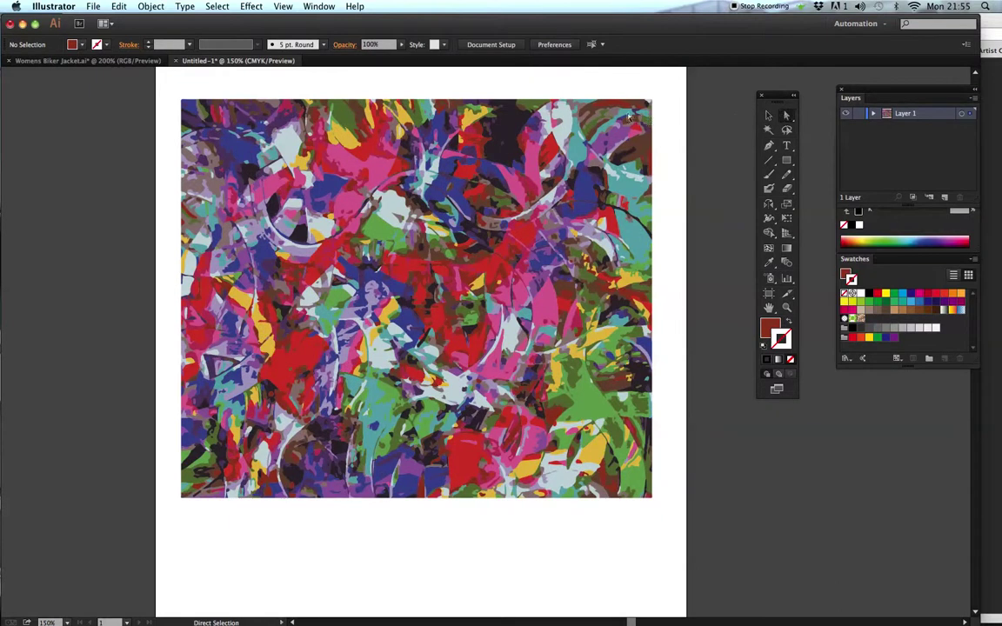
pyautogui.click(568, 111)
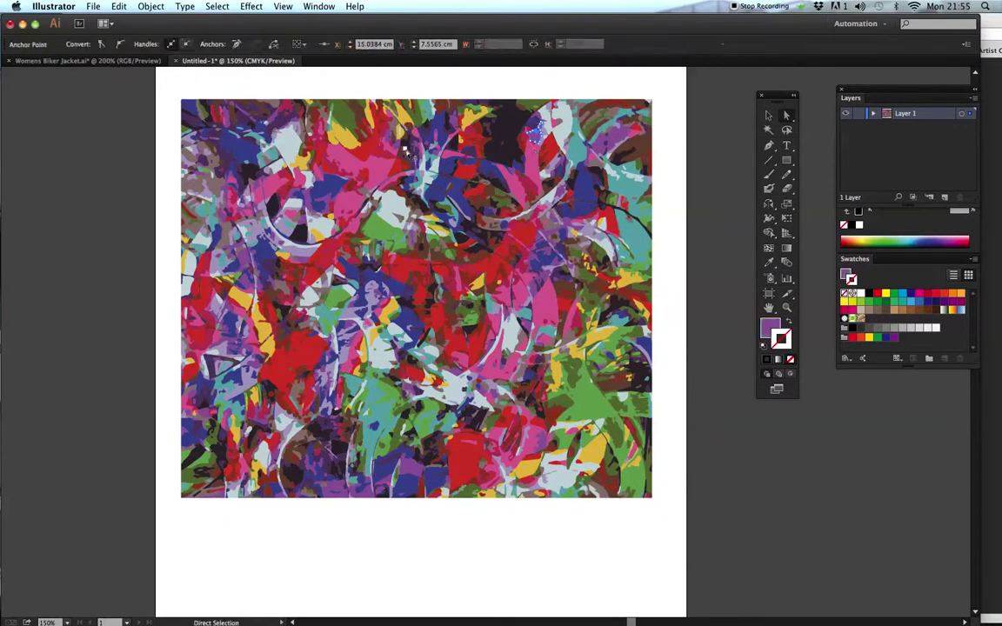
pyautogui.click(305, 178)
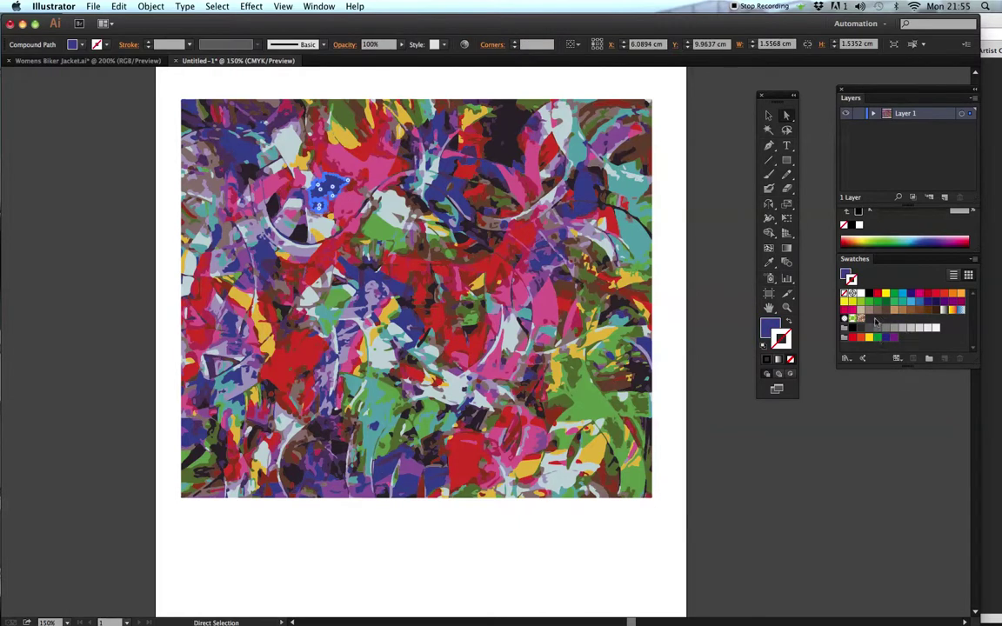
# - Select all the expanded artwork and create the 'Palette 1' colour group from it
pyautogui.press('v')
pyautogui.click(661, 104)
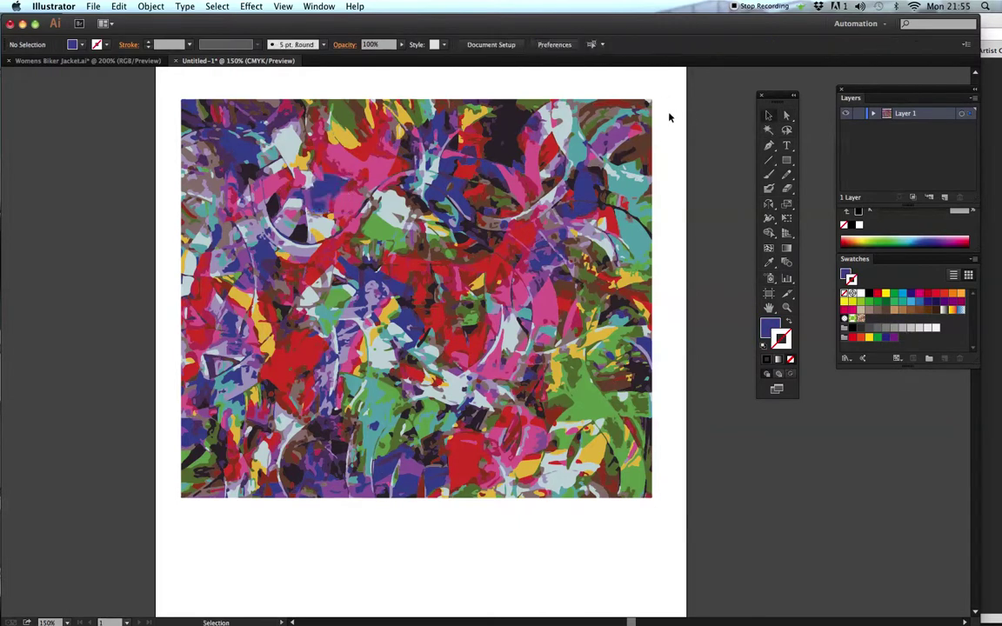
pyautogui.moveTo(163, 90); pyautogui.dragTo(669, 478)
pyautogui.moveTo(848, 258); pyautogui.dragTo(285, 128)
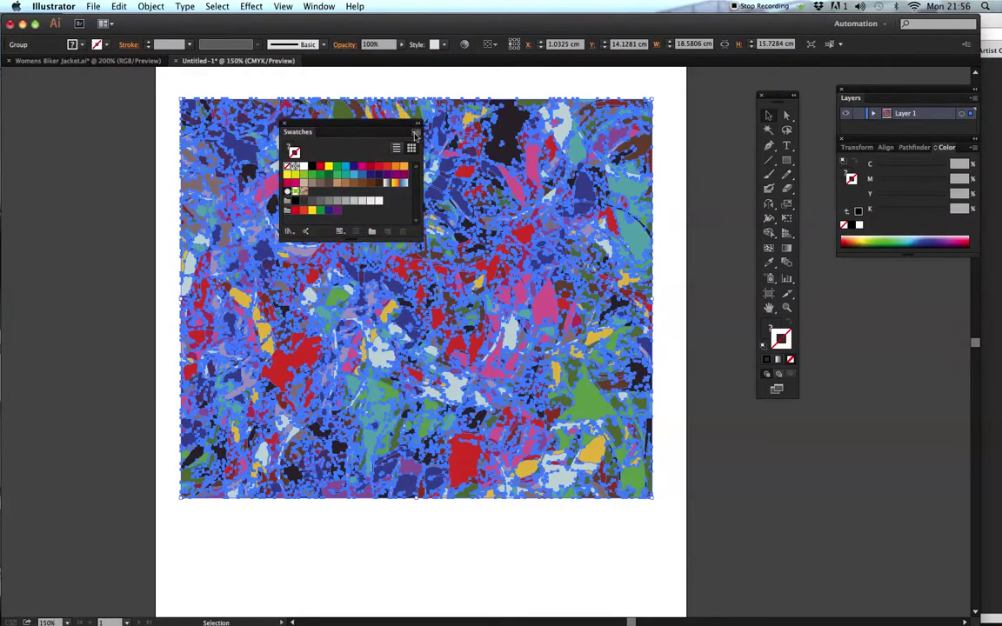
pyautogui.click(415, 133)
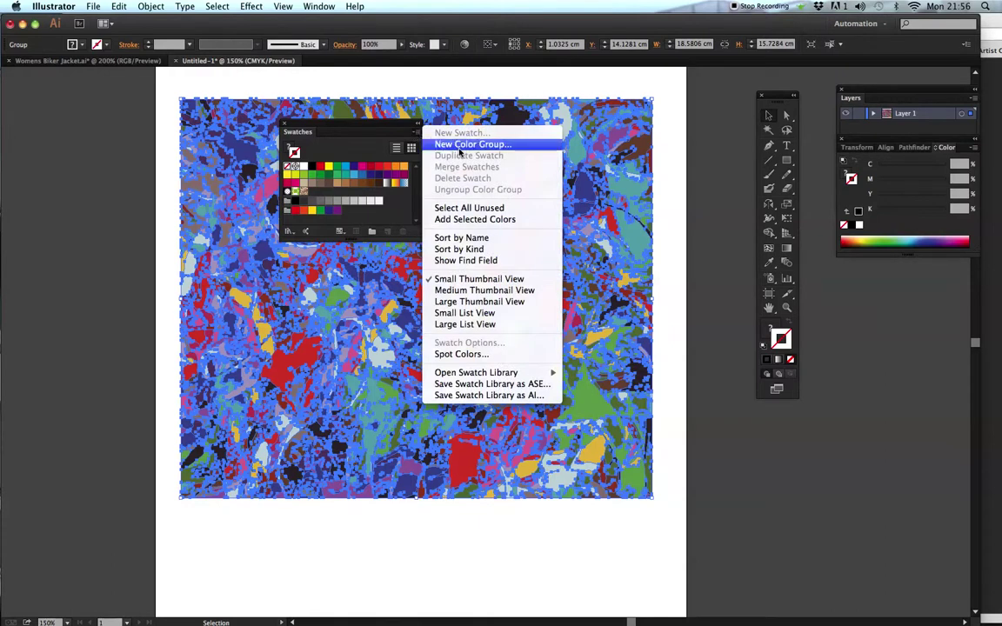
pyautogui.click(460, 148)
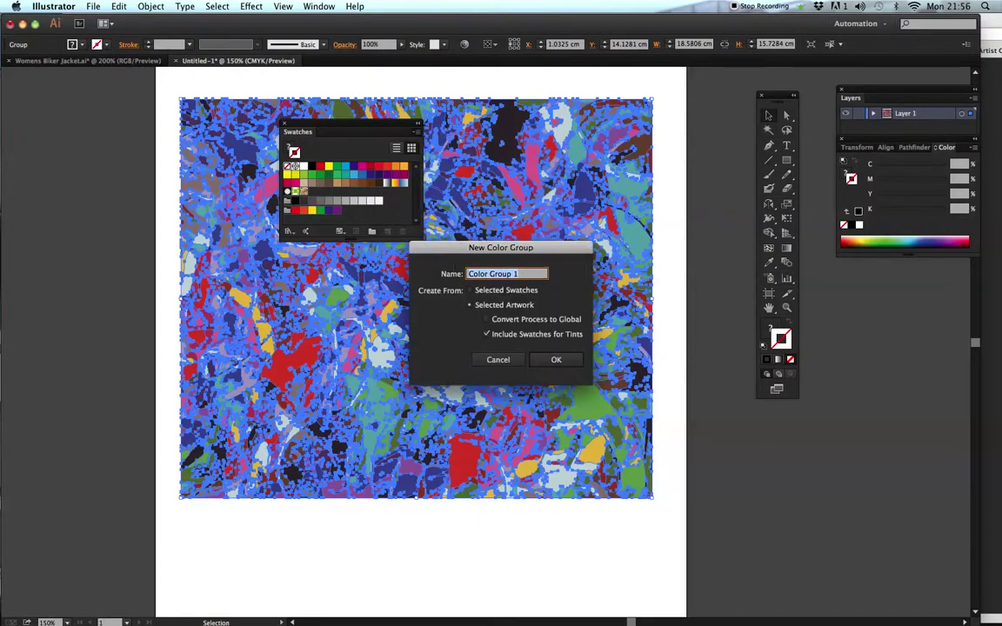
pyautogui.write('Palette')
pyautogui.click(556, 360)
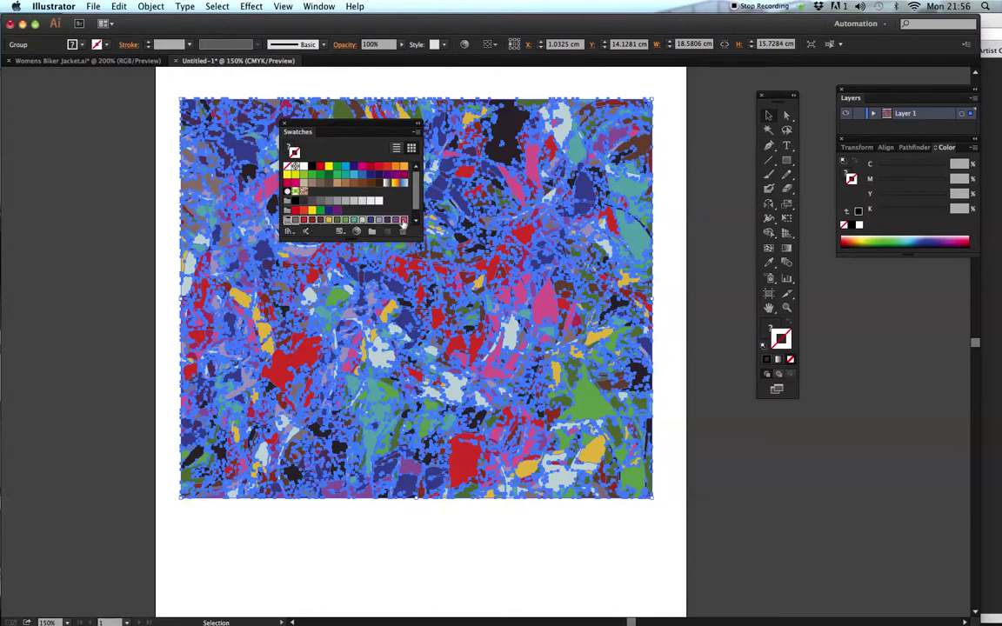
# - Move the Swatches panel beside the artwork and the Tools panel to the lower right
pyautogui.moveTo(371, 135); pyautogui.dragTo(710, 102)
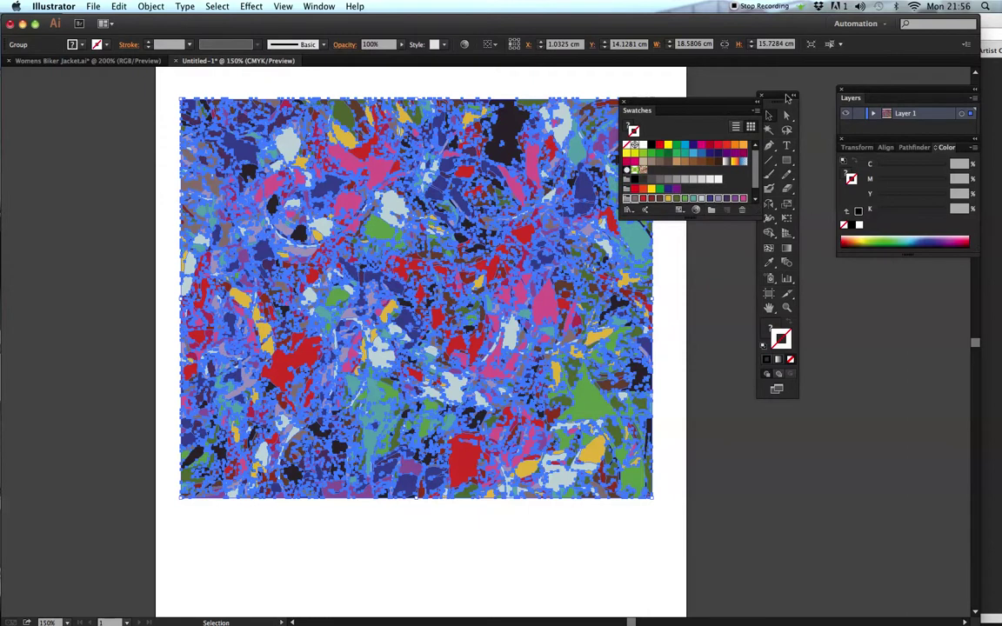
pyautogui.moveTo(777, 96); pyautogui.dragTo(907, 336)
pyautogui.moveTo(712, 101); pyautogui.dragTo(751, 101)
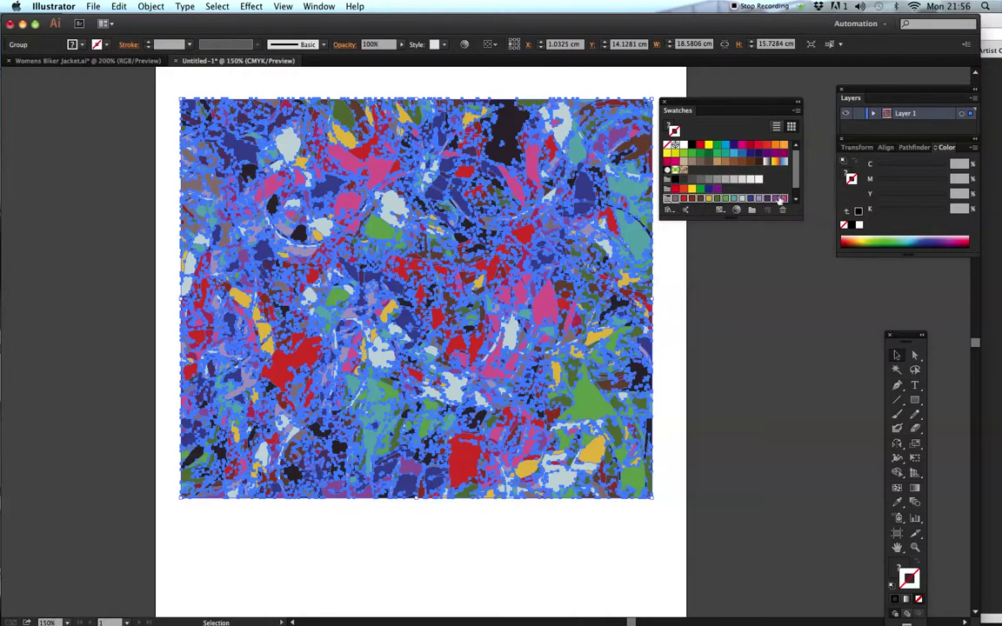
pyautogui.scroll(-1, 719, 174)
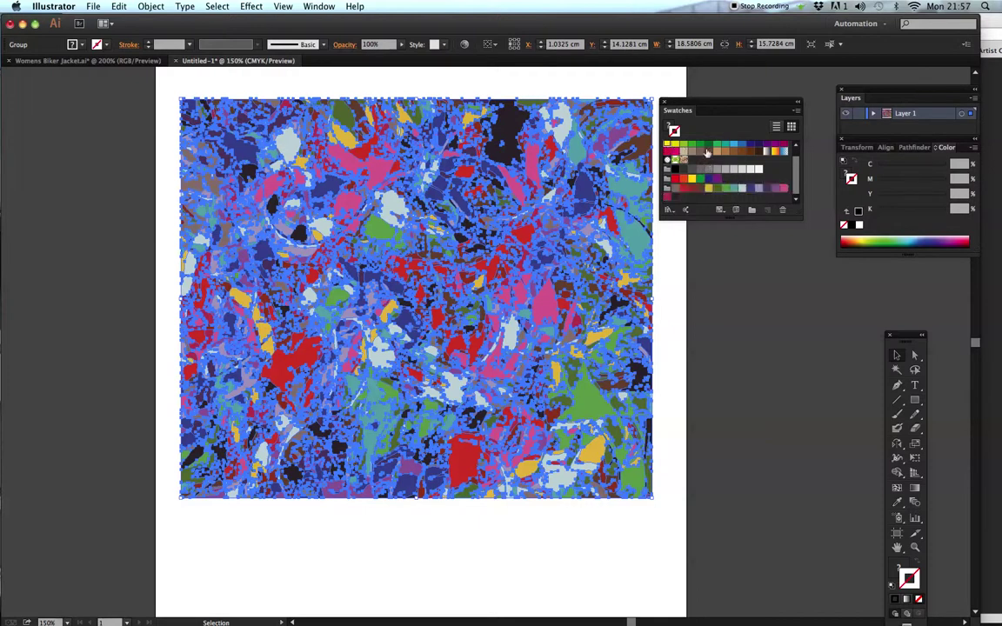
# - Try yellow and purple fills on the painting, settling on yellow
pyautogui.click(670, 146)
pyautogui.click(716, 180)
pyautogui.click(669, 147)
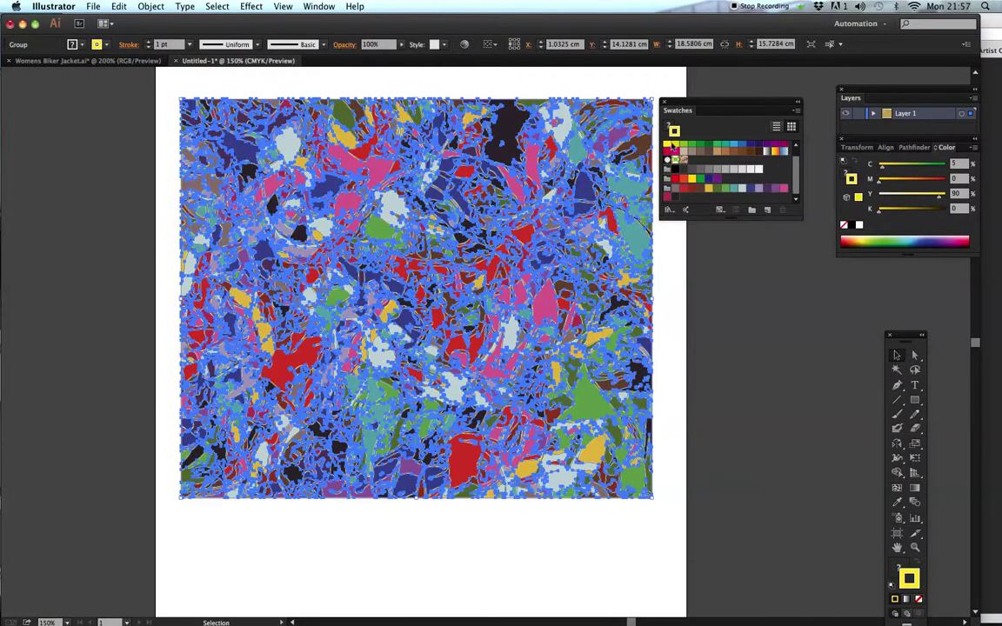
pyautogui.press('super+z')
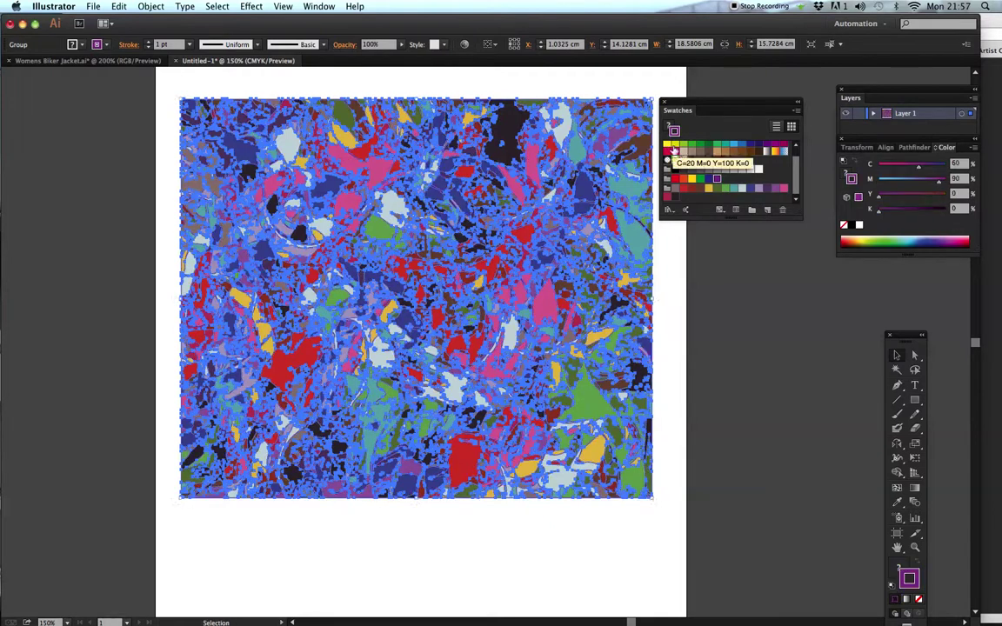
pyautogui.press('super+shift+z')
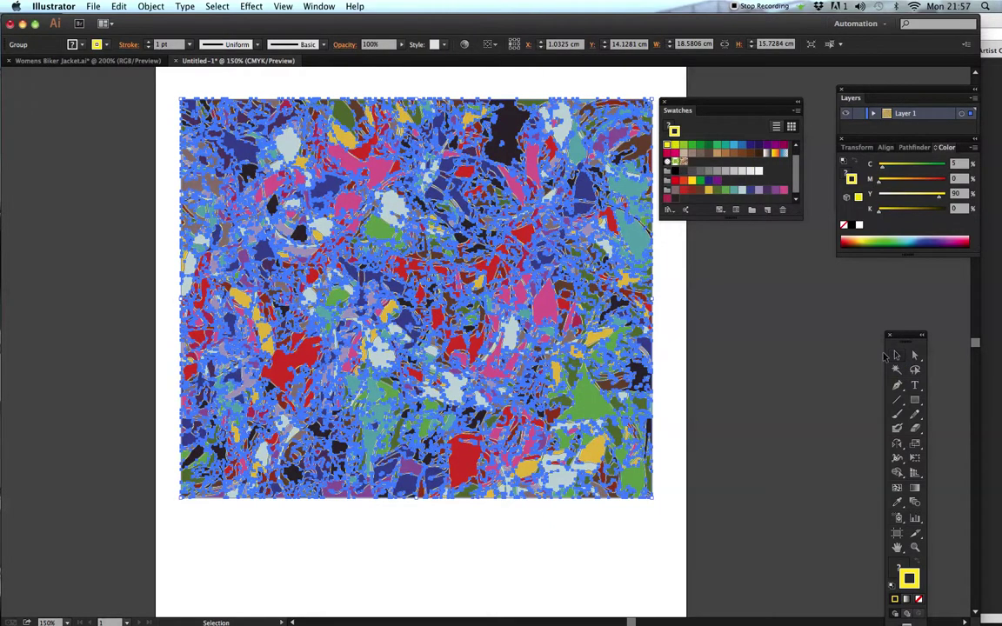
# - Deselect, set the stroke to red, and delete the unwanted default swatches
pyautogui.click(671, 330)
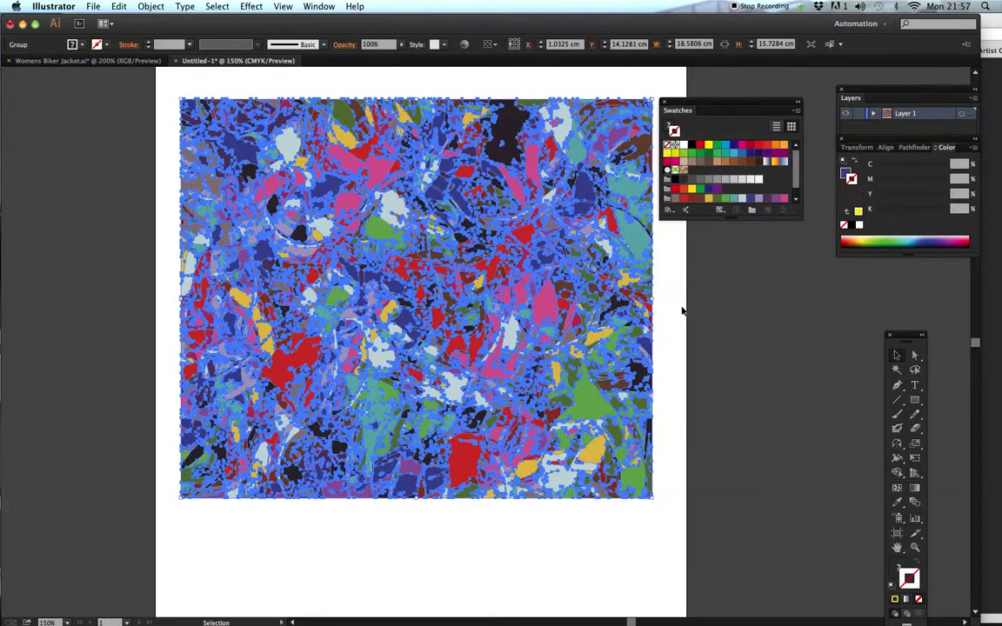
pyautogui.press('x')
pyautogui.click(702, 146)
pyautogui.moveTo(700, 146); pyautogui.dragTo(785, 165)
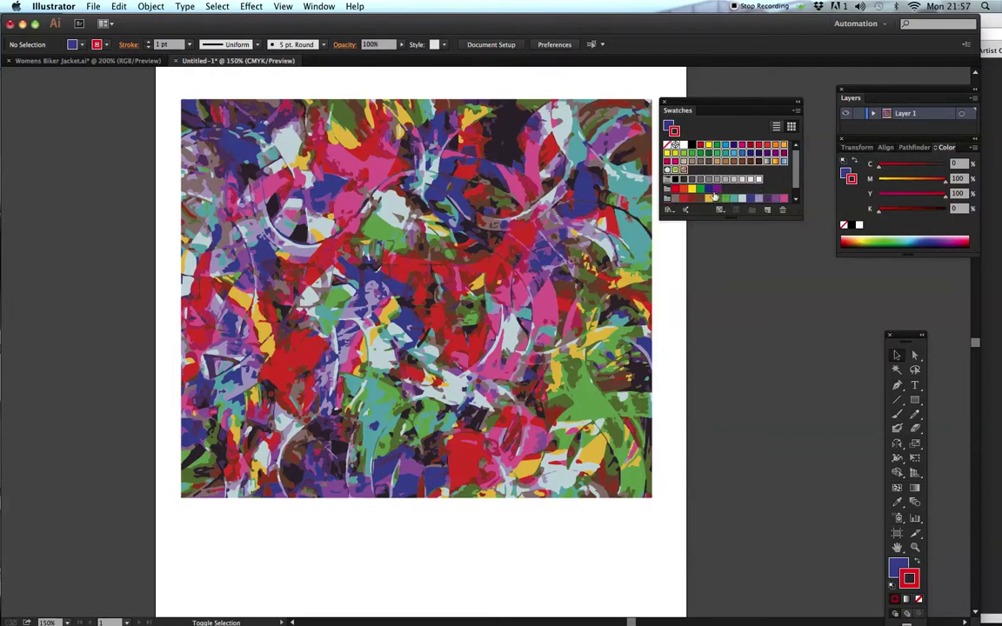
pyautogui.keyDown('shift'); pyautogui.click(725, 182); pyautogui.keyUp('shift')
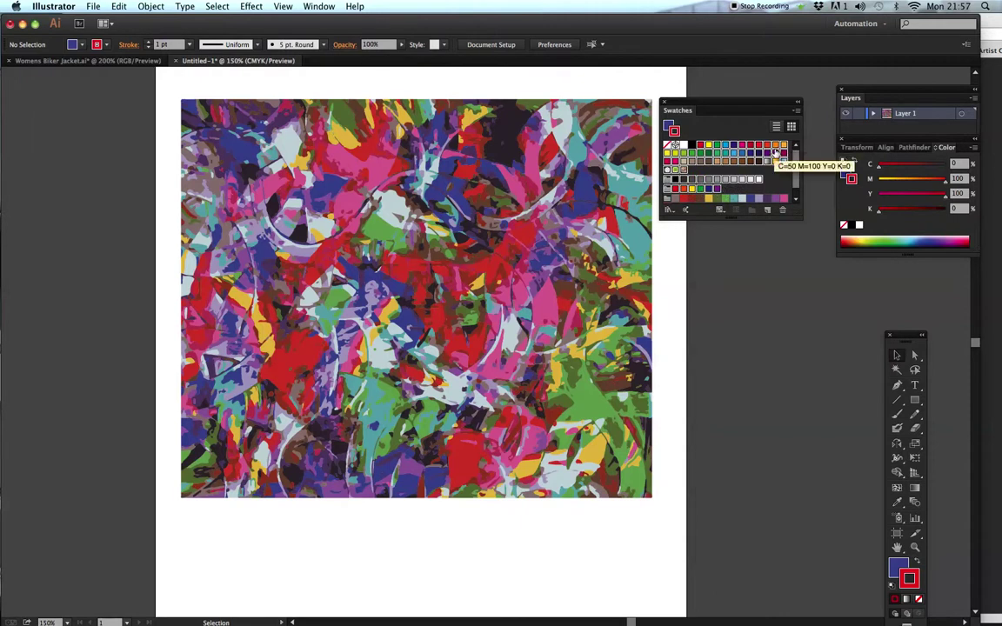
pyautogui.scroll(-1, 769, 165)
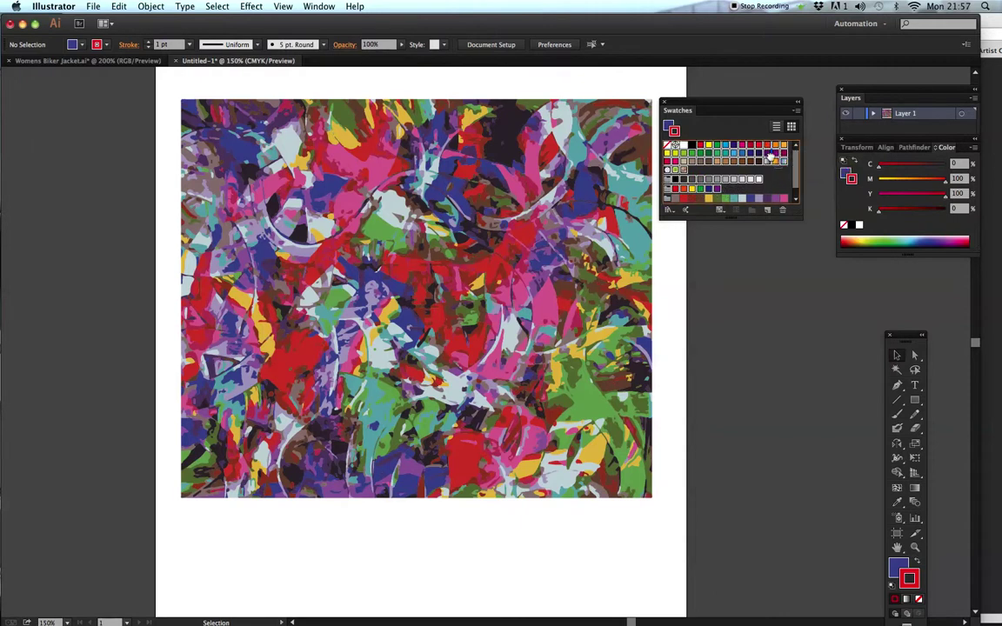
pyautogui.click(783, 209)
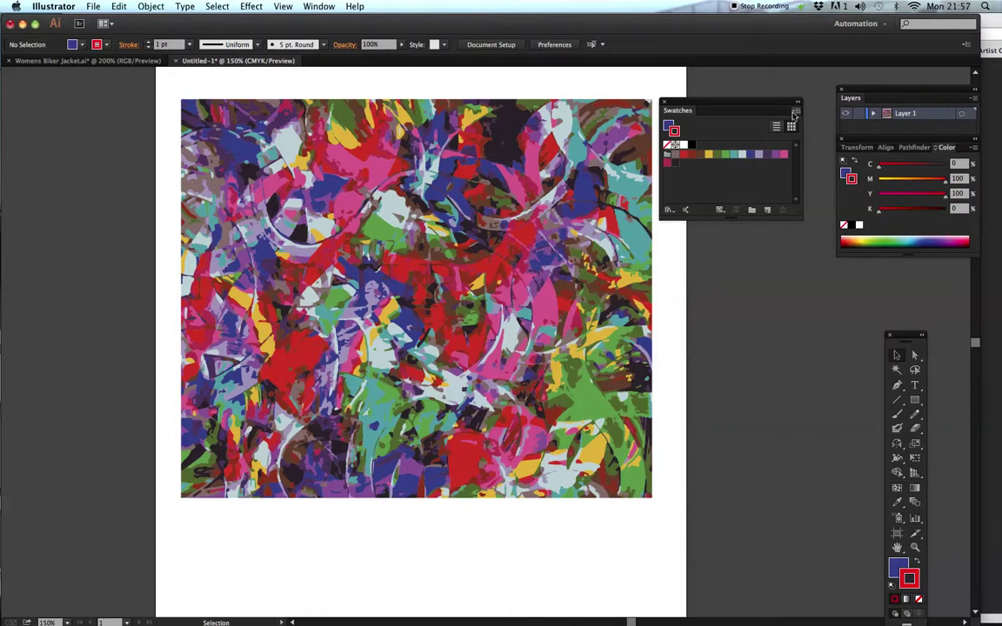
# - Choose Save Swatch Library as AI from the Swatches panel menu
pyautogui.click(794, 114)
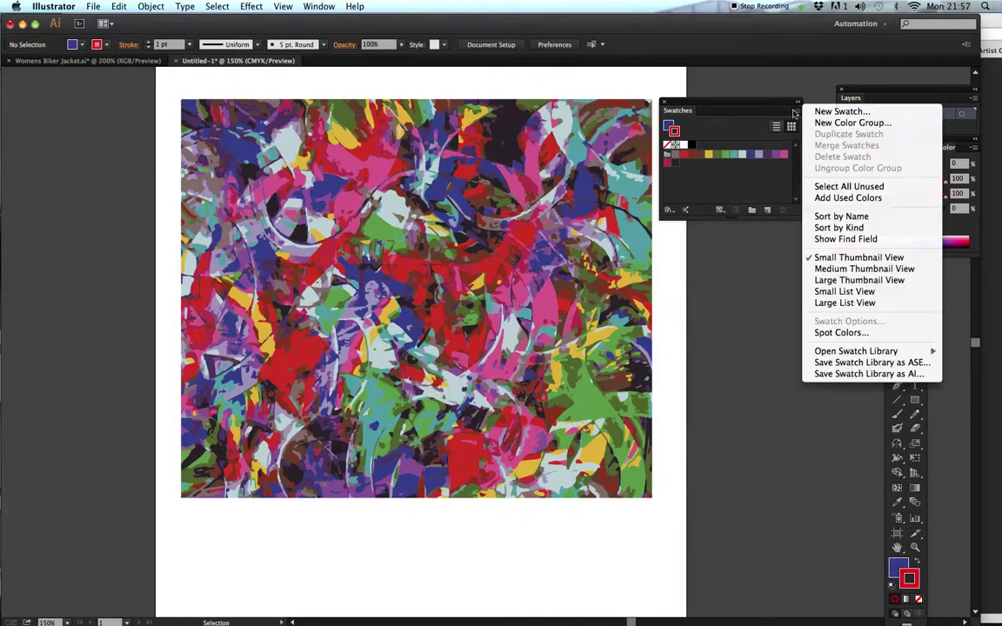
pyautogui.click(835, 373)
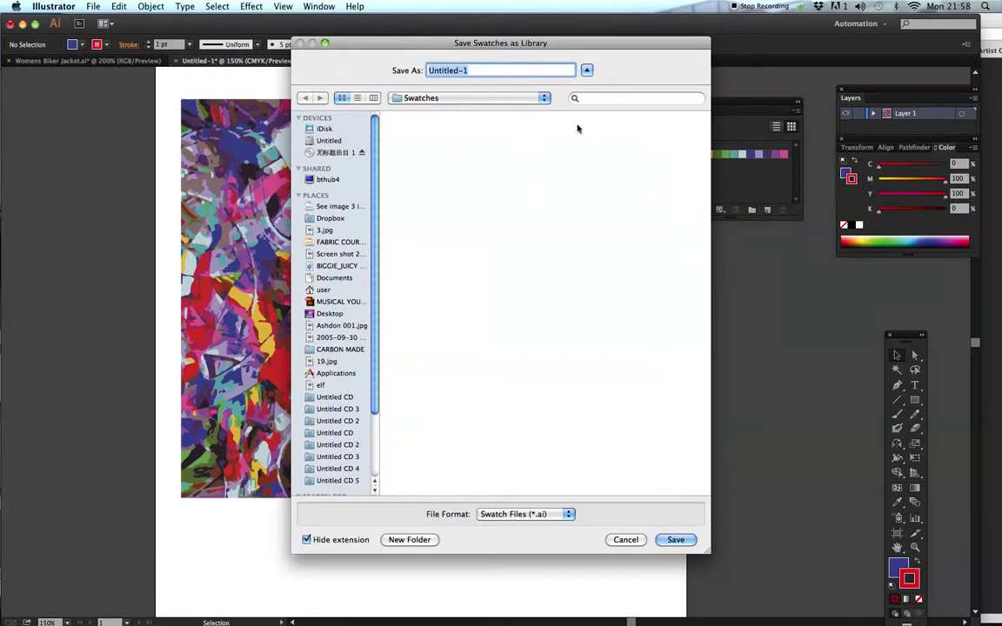
# - Save the swatch library to the Desktop under the name 'palette 1'
pyautogui.click(544, 99)
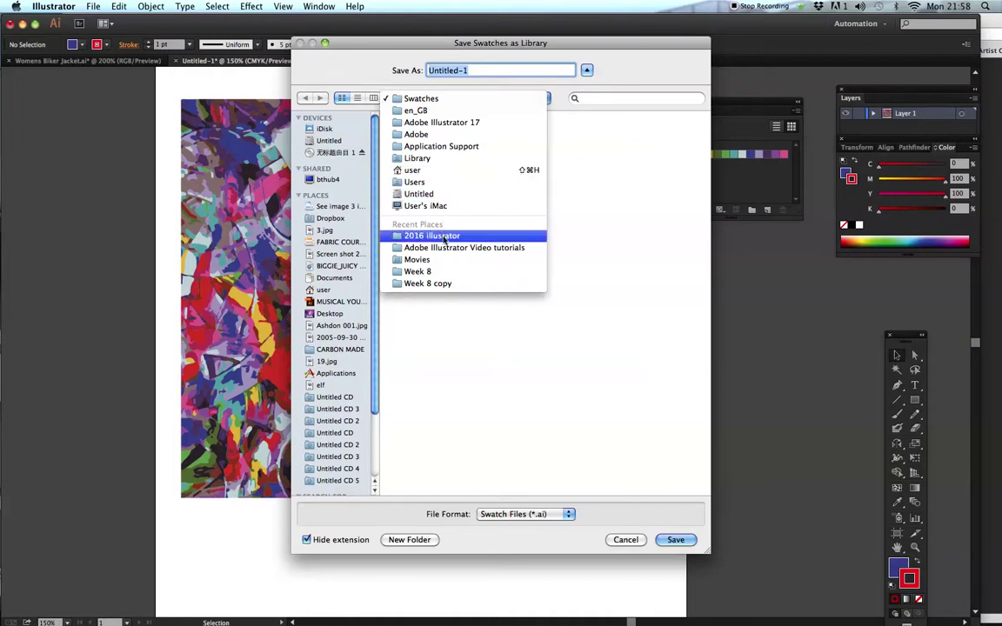
pyautogui.click(304, 287)
pyautogui.click(335, 314)
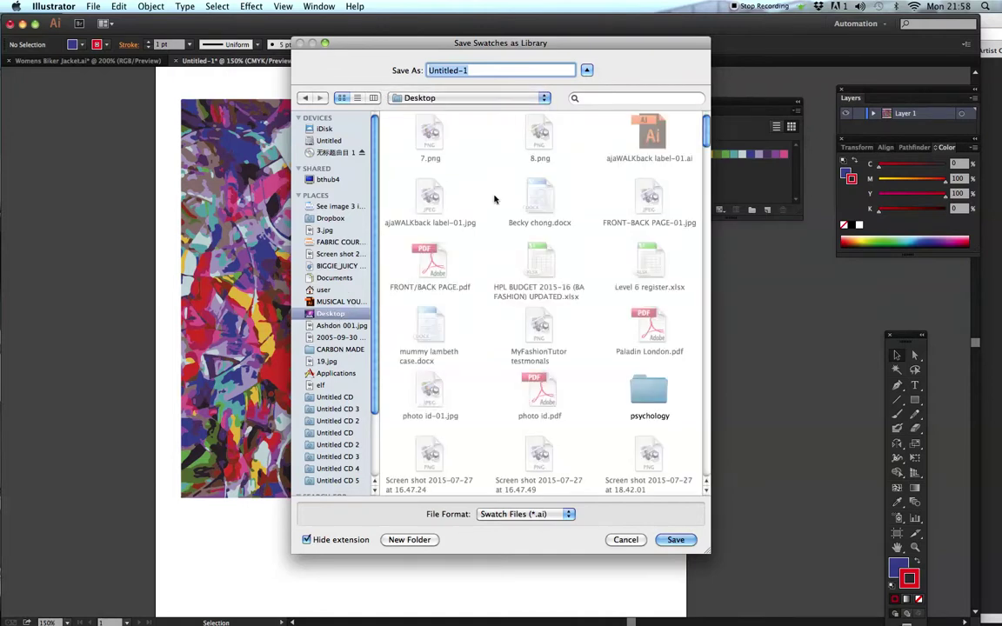
pyautogui.write('palle')
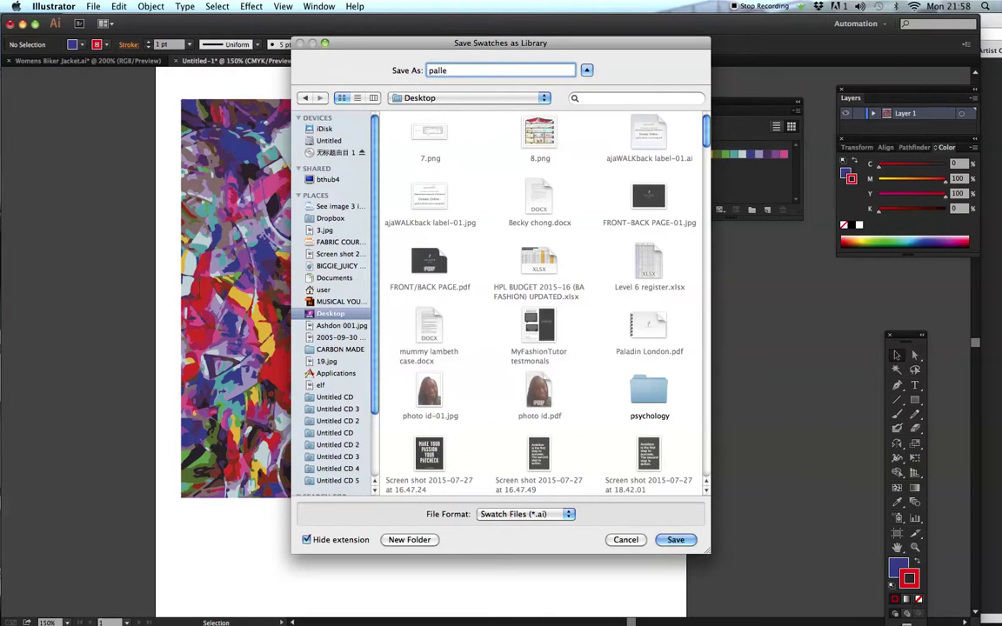
pyautogui.press('BackSpace')
pyautogui.write('ette 1')
pyautogui.click(675, 540)
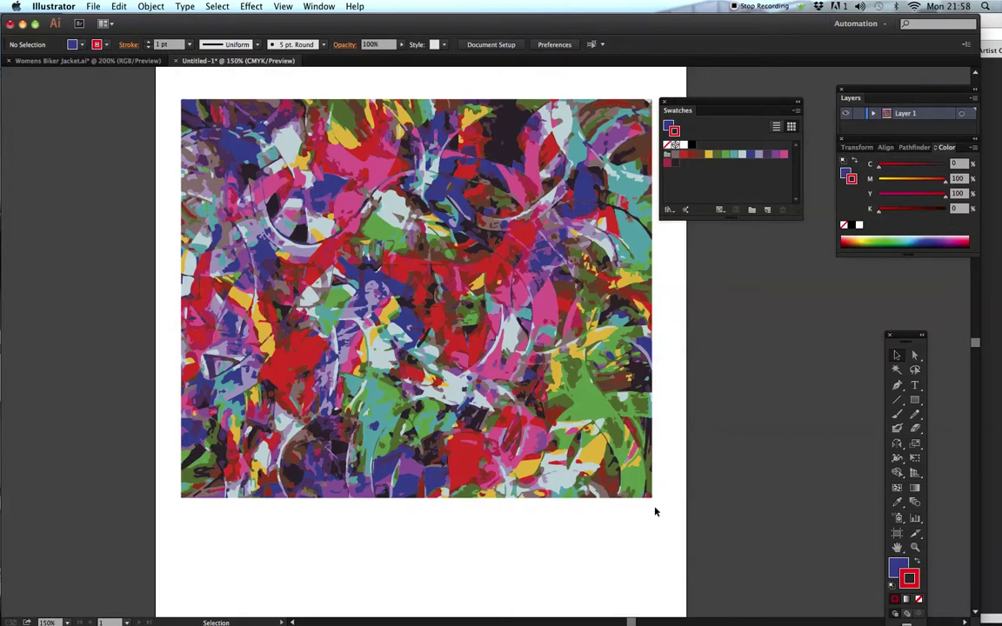
# - Create a new blank CMYK document, Untitled-2, using the default New Document settings
pyautogui.press('a')
pyautogui.press('super+n')
pyautogui.click(600, 345)
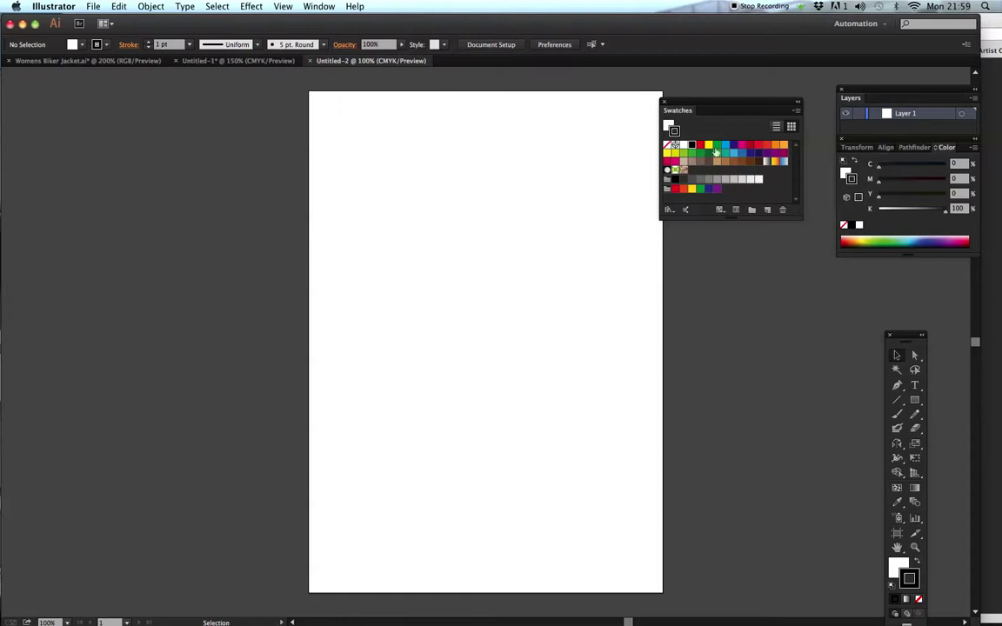
# - Browse through Open Swatch Library > Other Library to the Desktop and select palette 1.ai
pyautogui.click(794, 114)
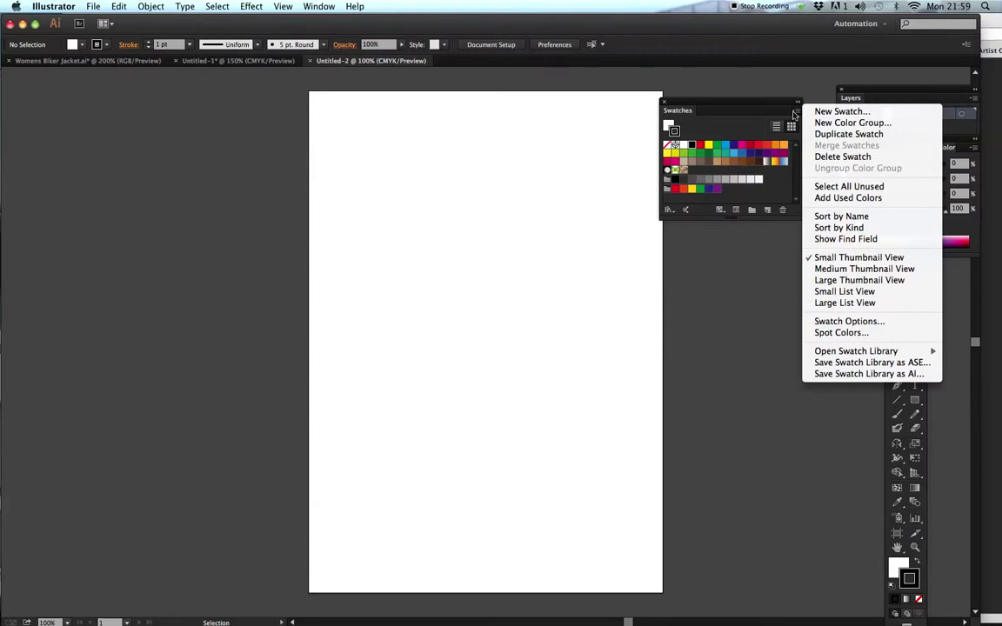
pyautogui.moveTo(844, 353)
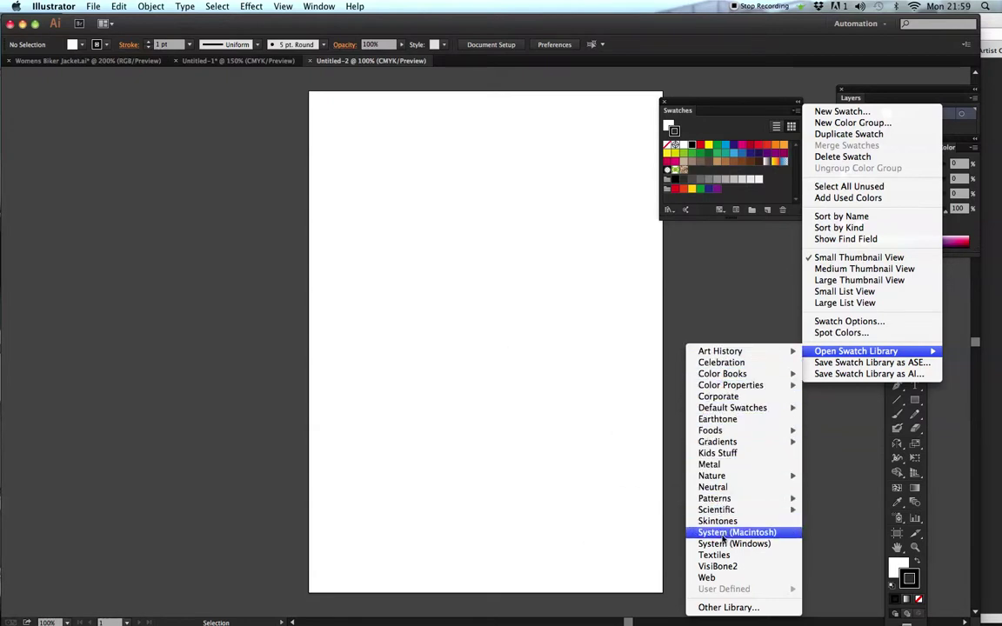
pyautogui.click(724, 608)
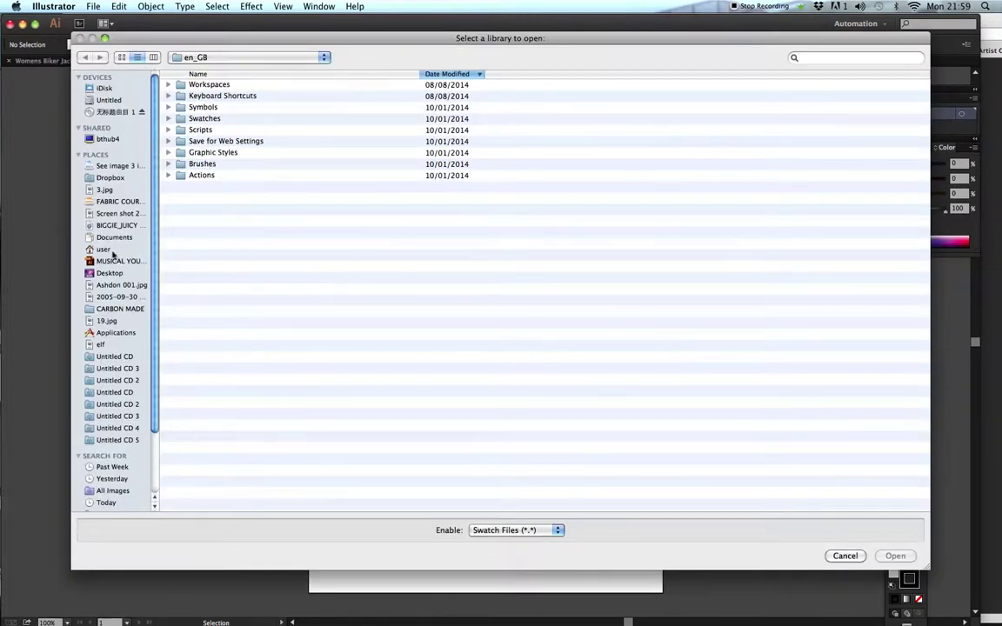
pyautogui.click(111, 275)
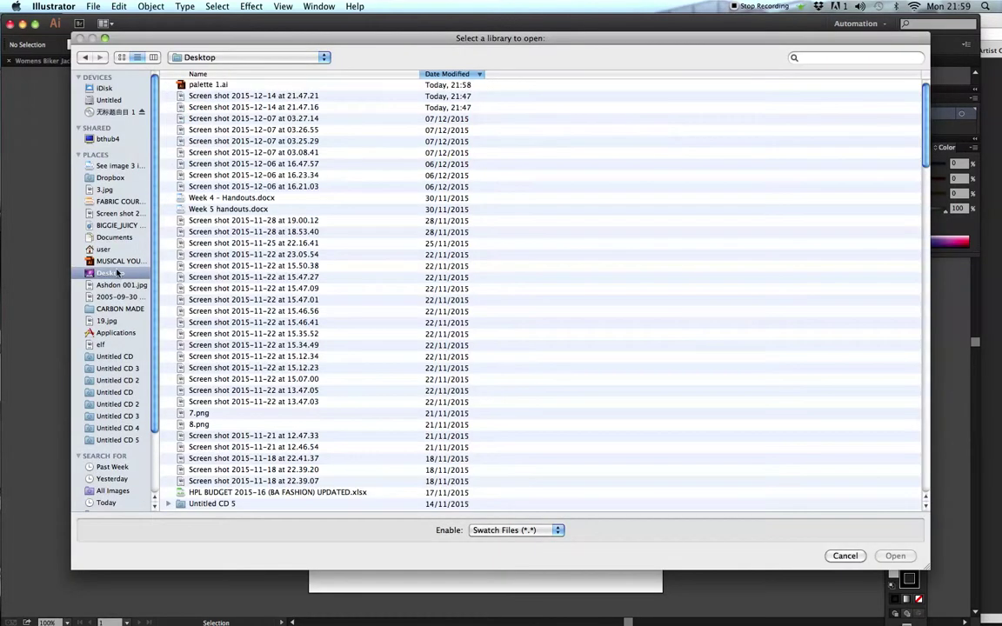
pyautogui.click(199, 85)
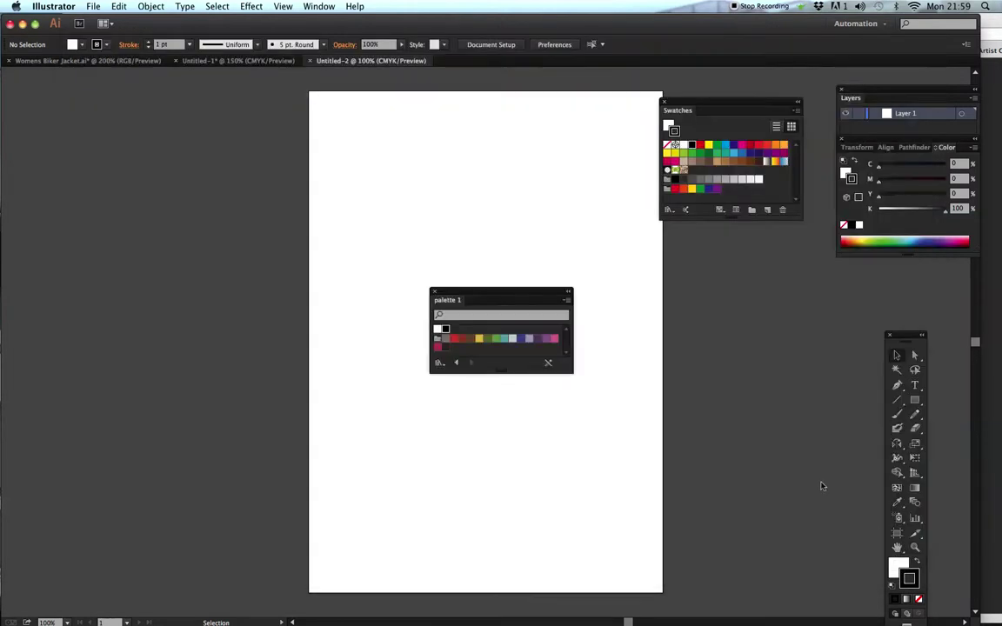
# - Load the palette 1 swatch library and draw a circle in the page's upper left
pyautogui.click(895, 556)
pyautogui.moveTo(916, 403); pyautogui.dragTo(809, 426)
pyautogui.moveTo(402, 169); pyautogui.dragTo(499, 258)
# - Give the circle a yellow fill and purple outline from the palette 1 swatches
pyautogui.press('v')
pyautogui.click(538, 339)
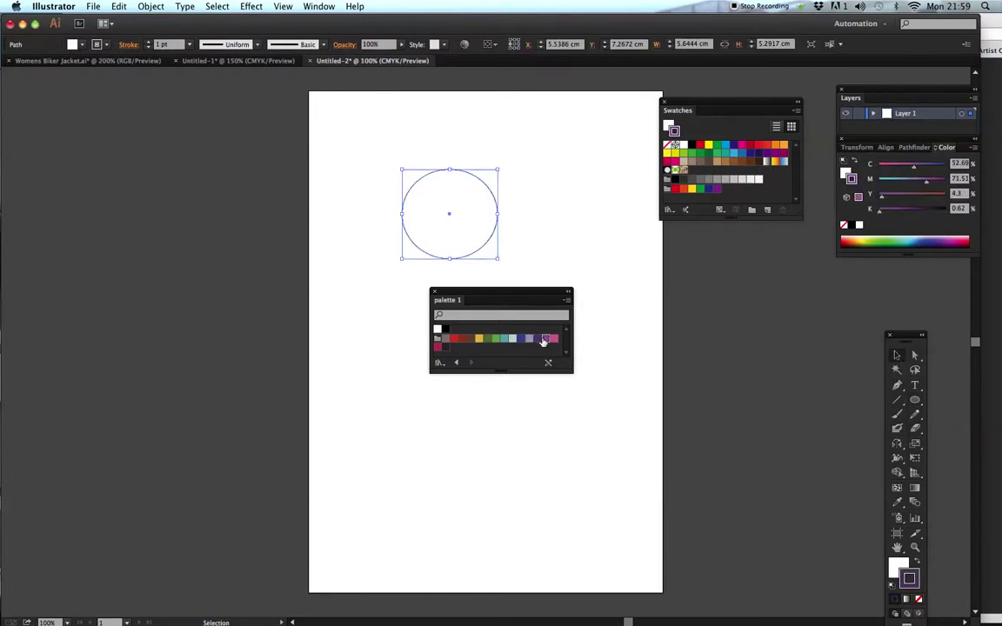
pyautogui.click(917, 563)
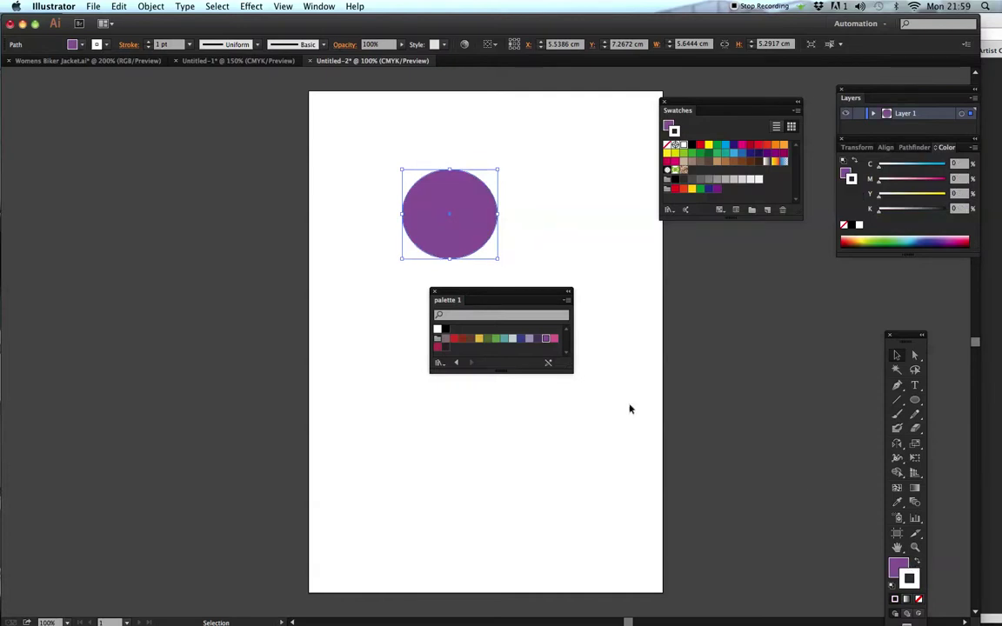
pyautogui.click(487, 338)
pyautogui.click(479, 338)
pyautogui.click(918, 564)
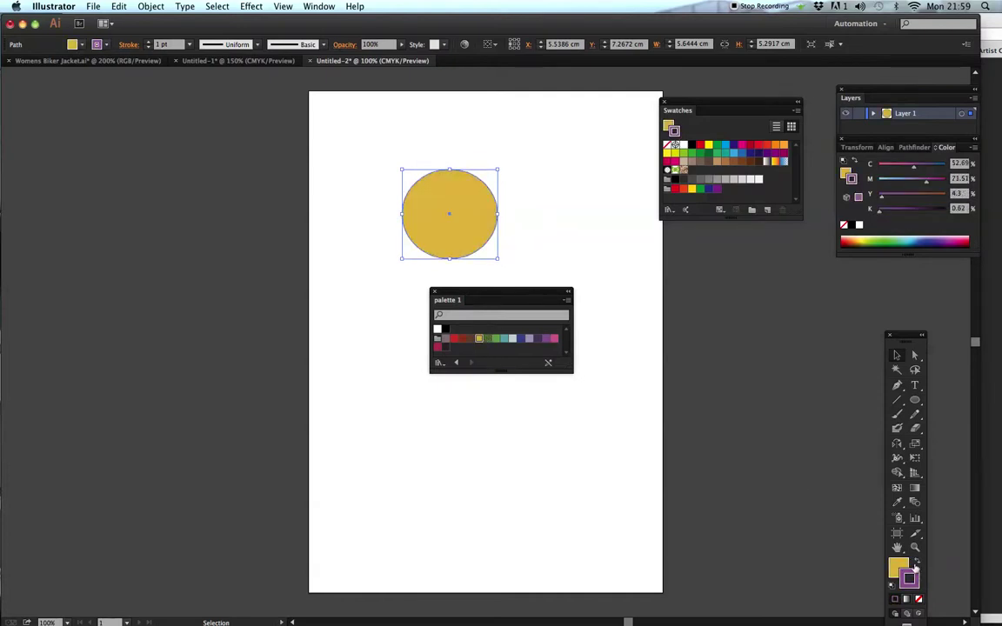